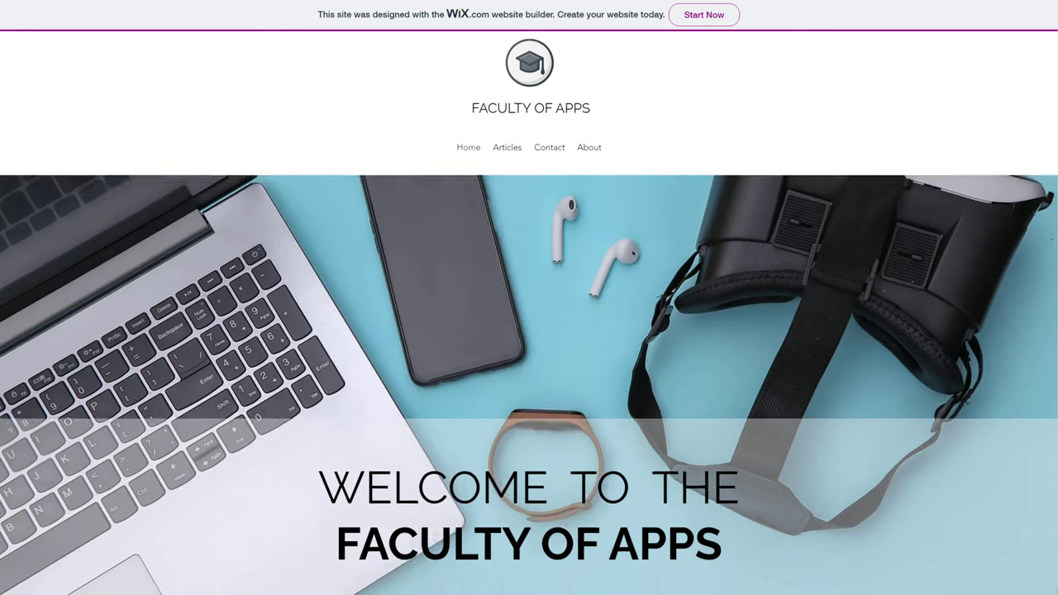
Scroll through the finished Faculty of Apps blog site.
{"action": "scroll", "coordinate": [528, 330], "scroll_direction": "down", "scroll_amount": 10}
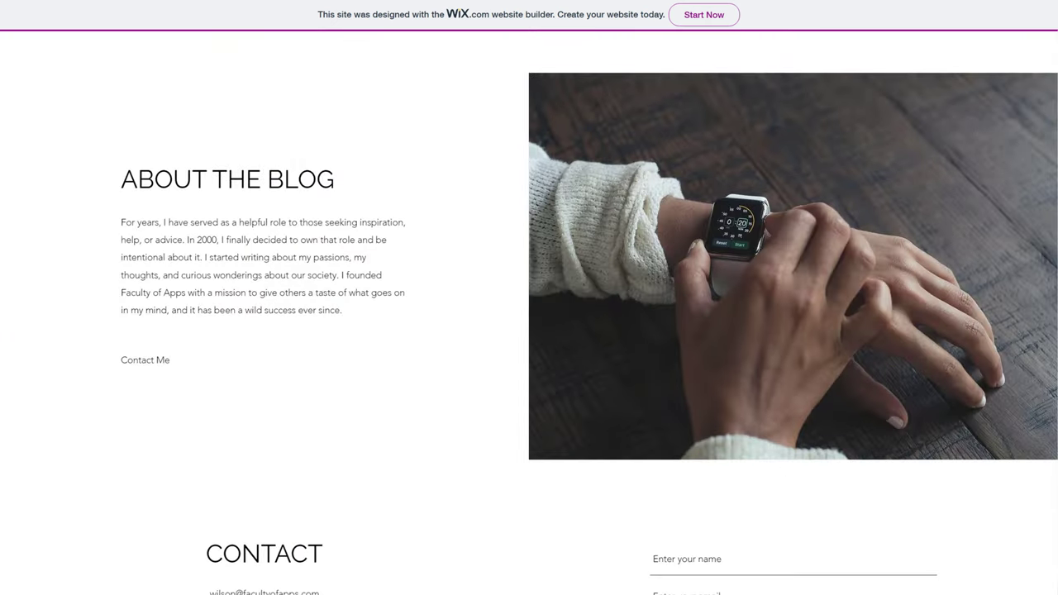
{"action": "scroll", "coordinate": [529, 330], "scroll_direction": "down", "scroll_amount": 4}
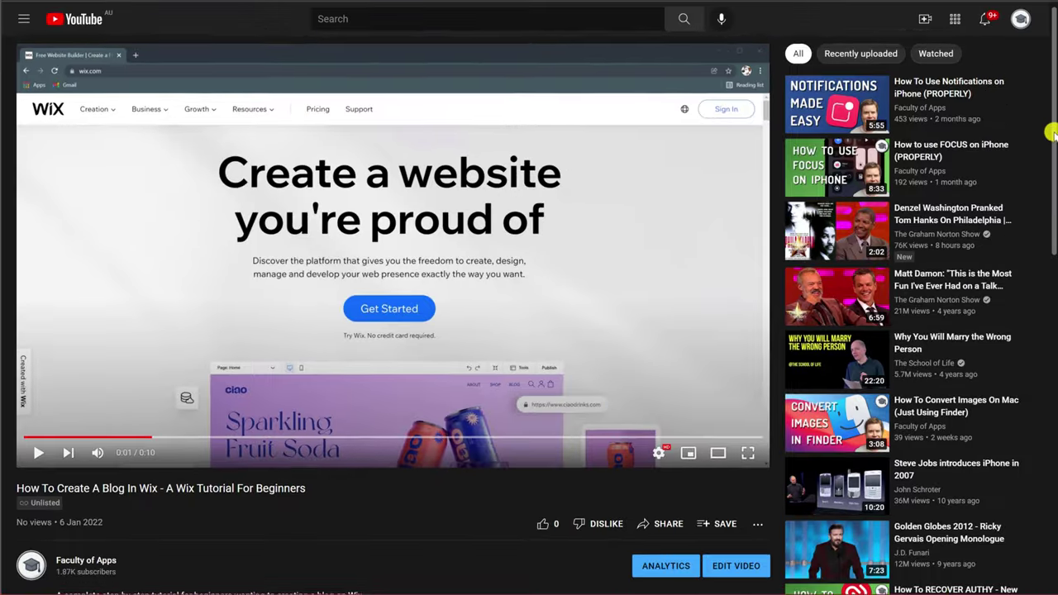
Scroll the tutorial video page down to its description.
{"action": "left_click_drag", "start_coordinate": [1052, 132], "coordinate": [1052, 194]}
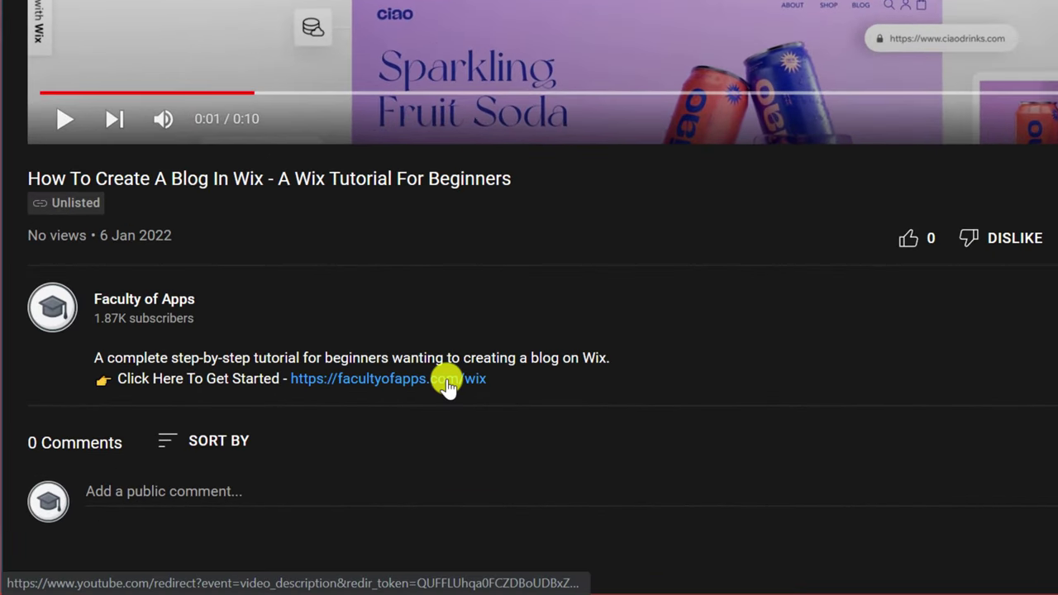
Follow the get-started link to Wix and sign up a new account using saved autofill details.
{"action": "left_click", "coordinate": [447, 385]}
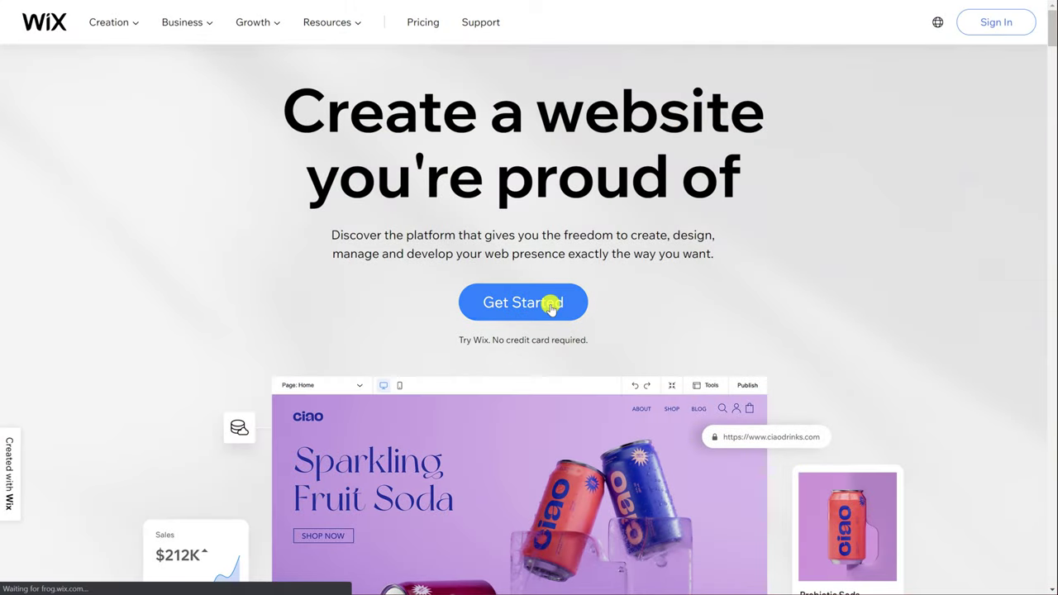
{"action": "left_click", "coordinate": [551, 304]}
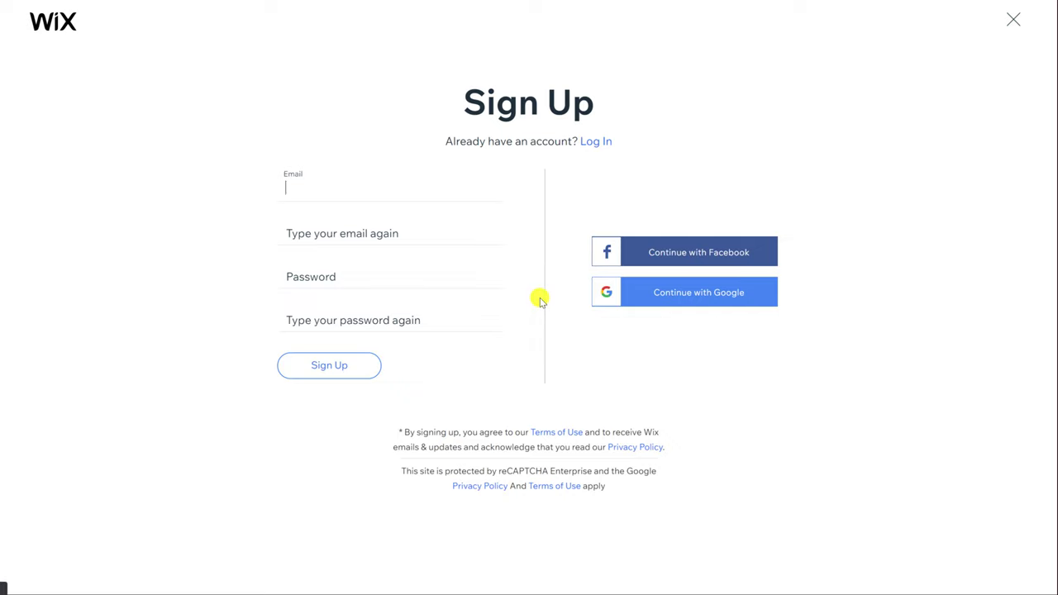
{"action": "type", "text": "wilson"}
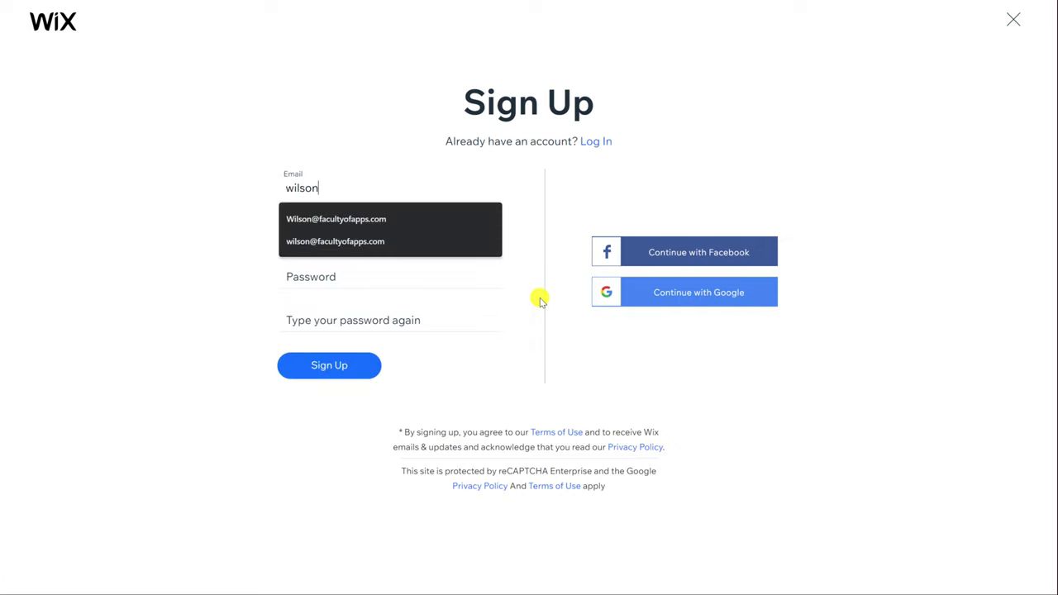
{"action": "key", "text": "Down"}
{"action": "key", "text": "Return"}
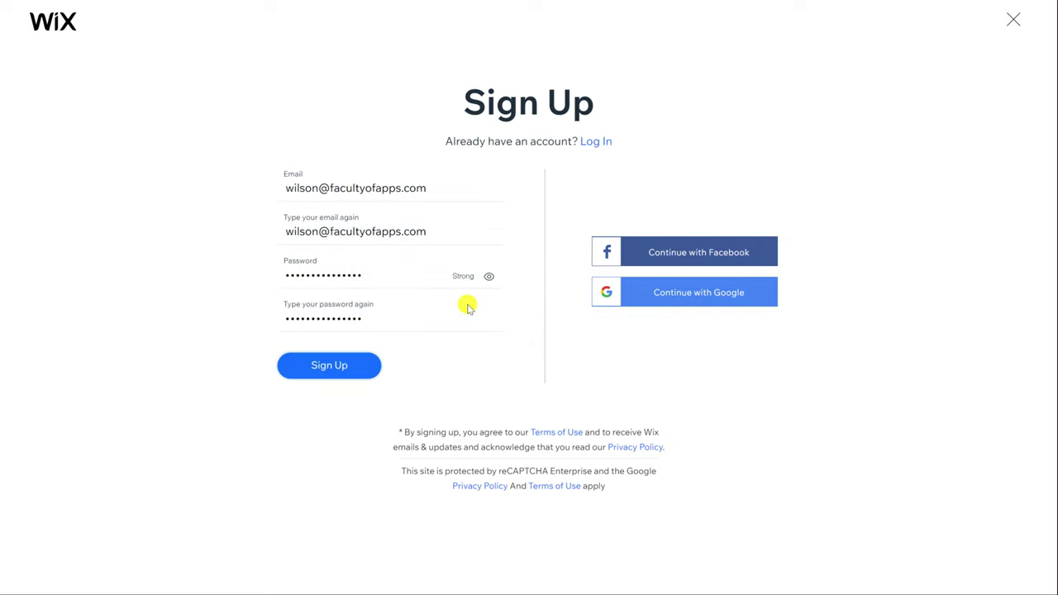
{"action": "left_click", "coordinate": [336, 368]}
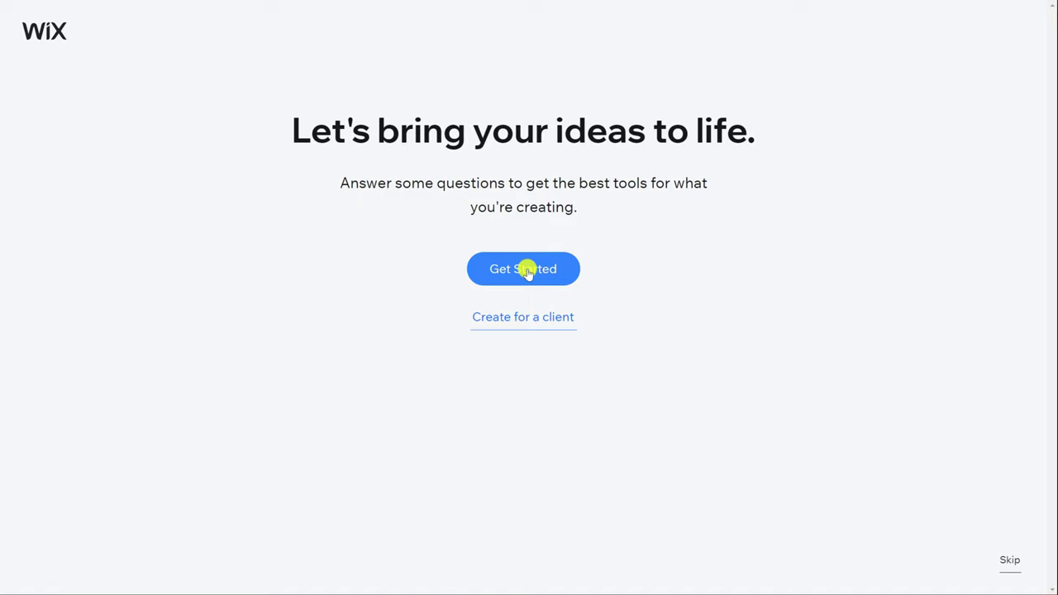
Start the onboarding questions and choose Blog, then Technology Blog, as the site type.
{"action": "left_click", "coordinate": [526, 270]}
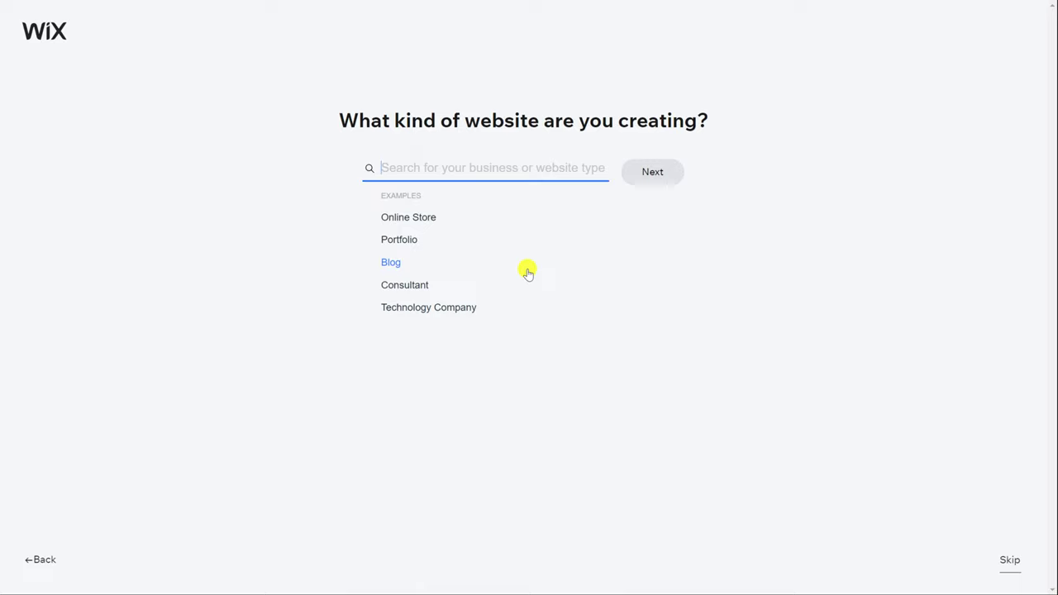
{"action": "left_click", "coordinate": [391, 262]}
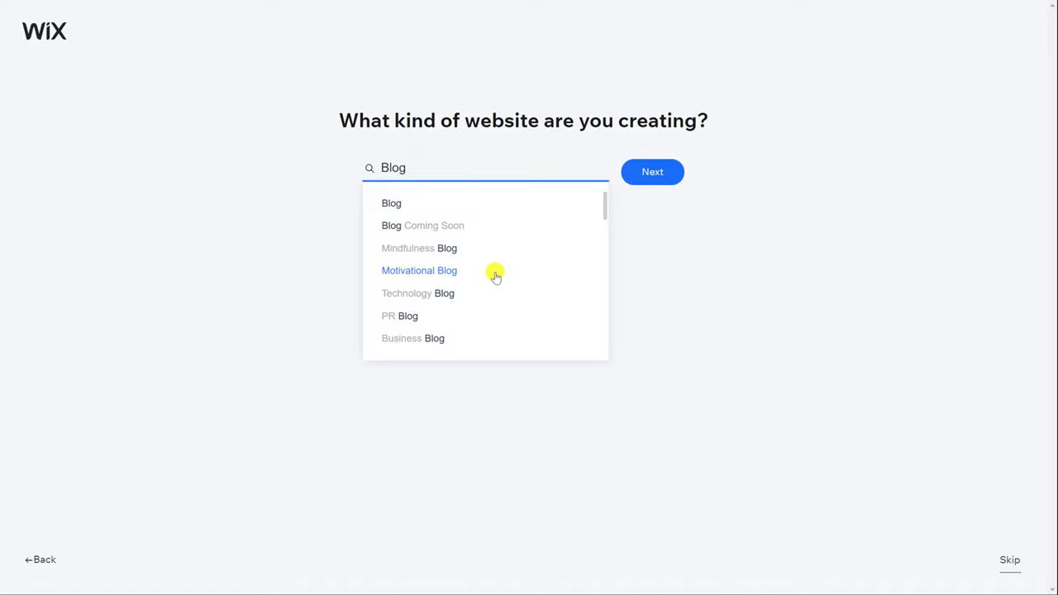
{"action": "left_click", "coordinate": [430, 294]}
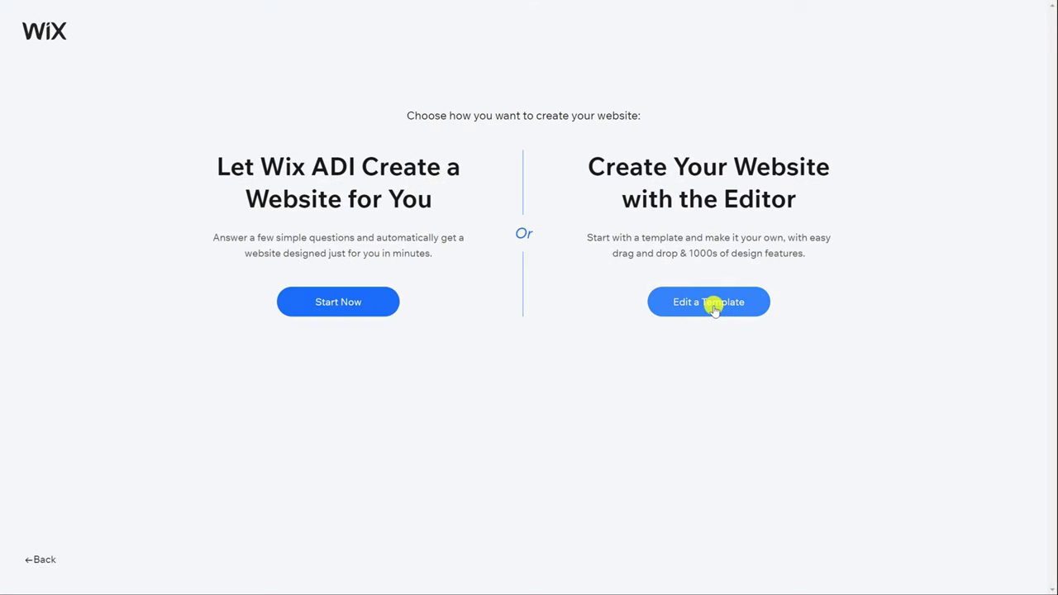
Browse the template gallery and preview the Music Blog template's forum and members pages.
{"action": "left_click", "coordinate": [708, 302]}
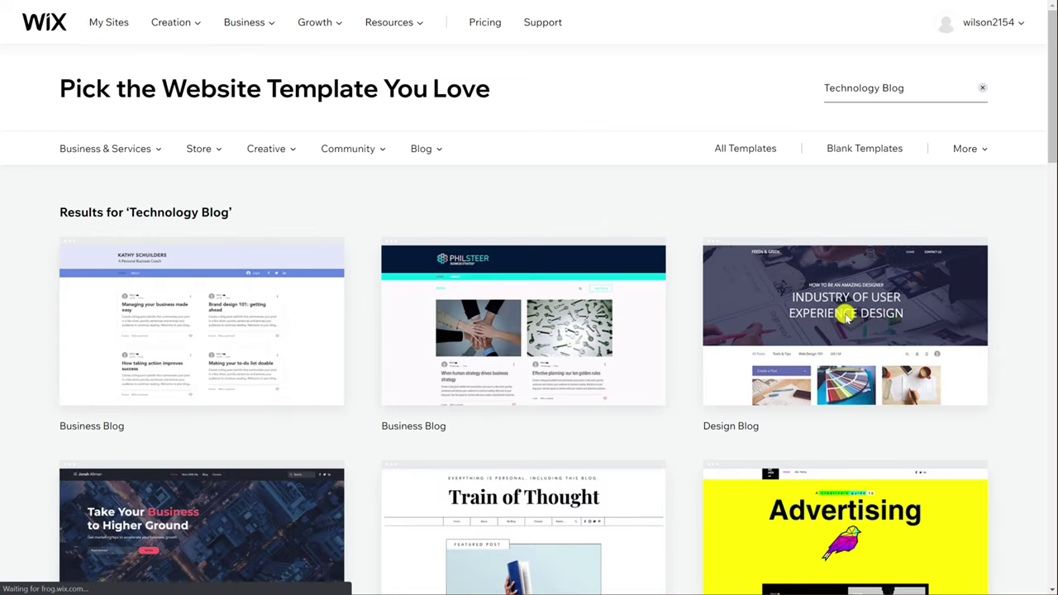
{"action": "left_click_drag", "start_coordinate": [1050, 135], "coordinate": [1055, 188]}
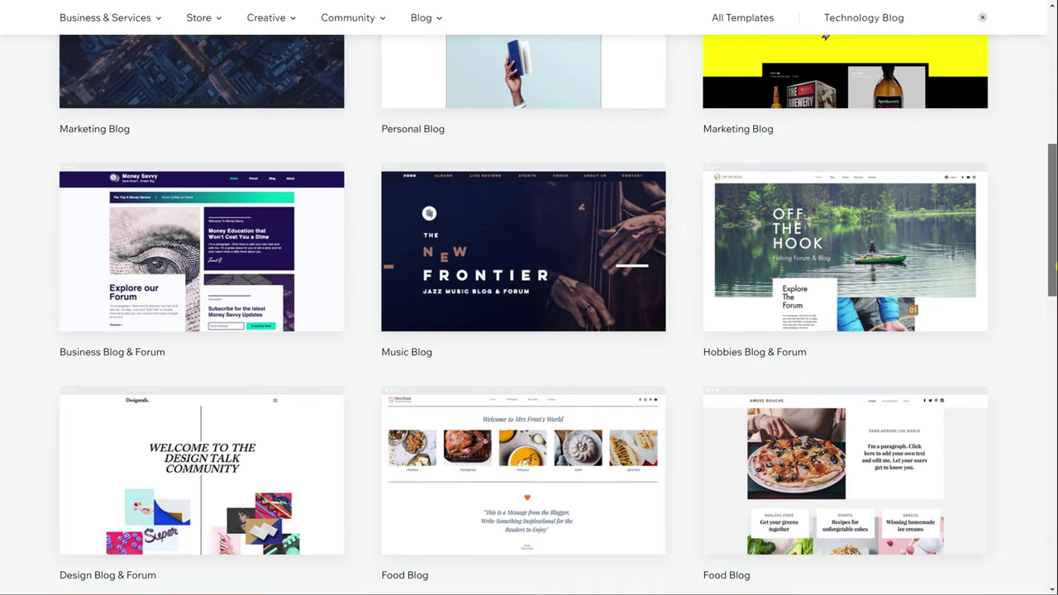
{"action": "mouse_move", "coordinate": [567, 229]}
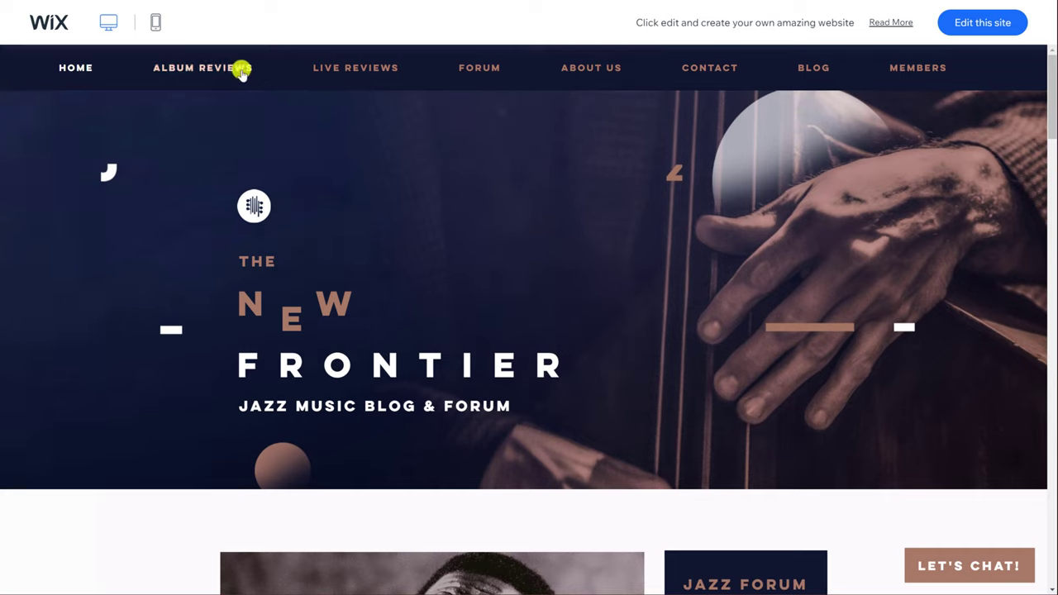
{"action": "left_click", "coordinate": [486, 70]}
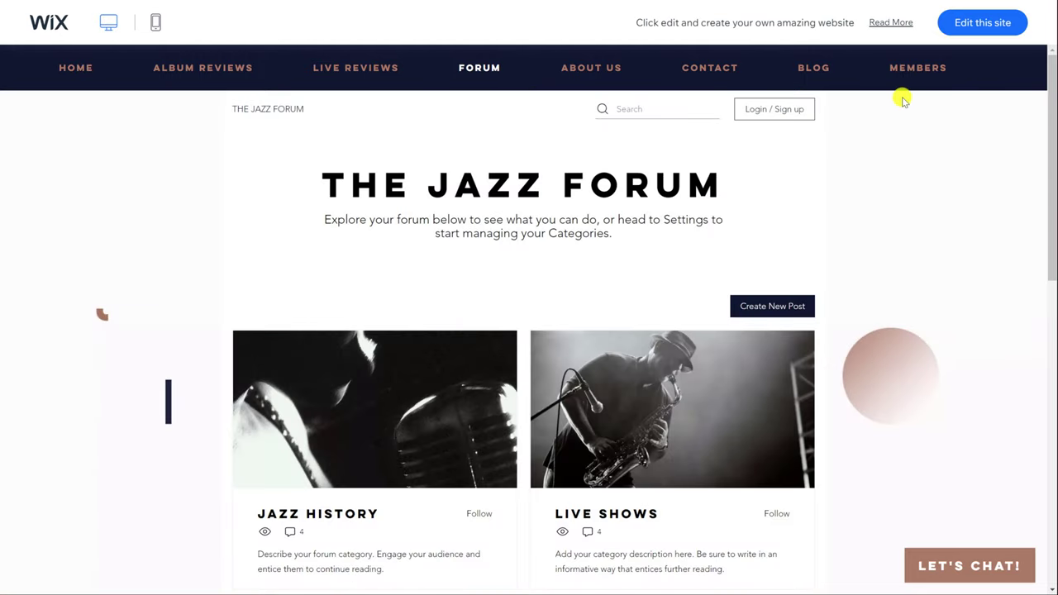
{"action": "left_click", "coordinate": [918, 70]}
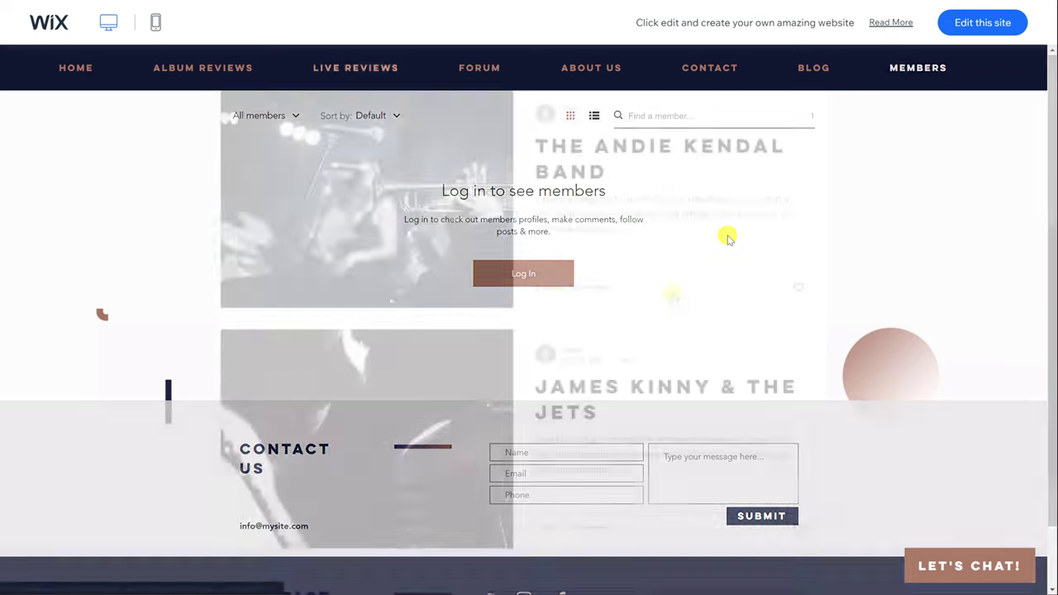
Try the template's live chat, close it, and return to its home page.
{"action": "scroll", "coordinate": [670, 293], "scroll_direction": "up", "scroll_amount": 5}
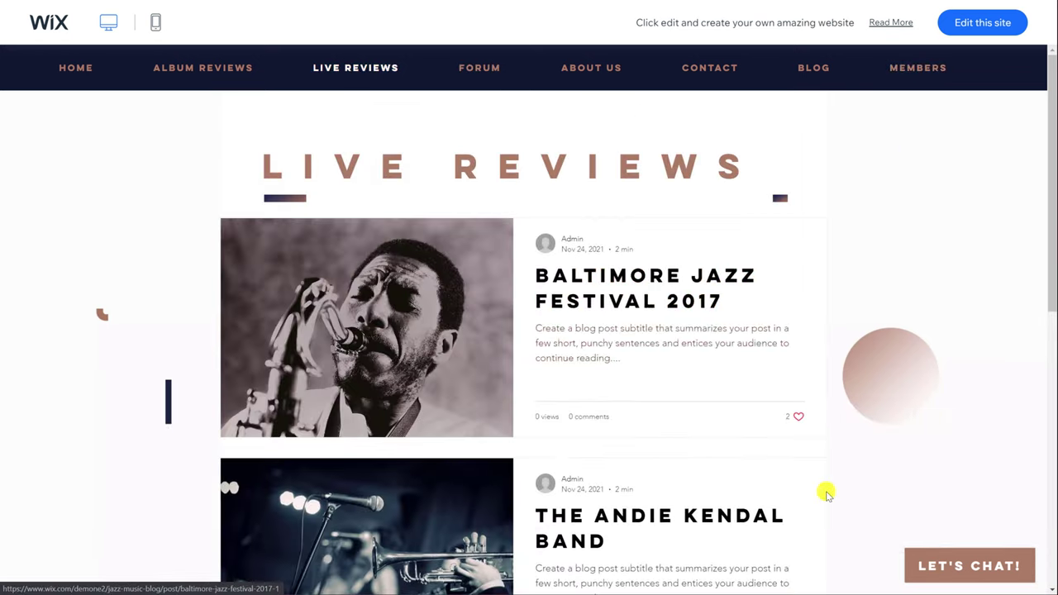
{"action": "left_click", "coordinate": [937, 568]}
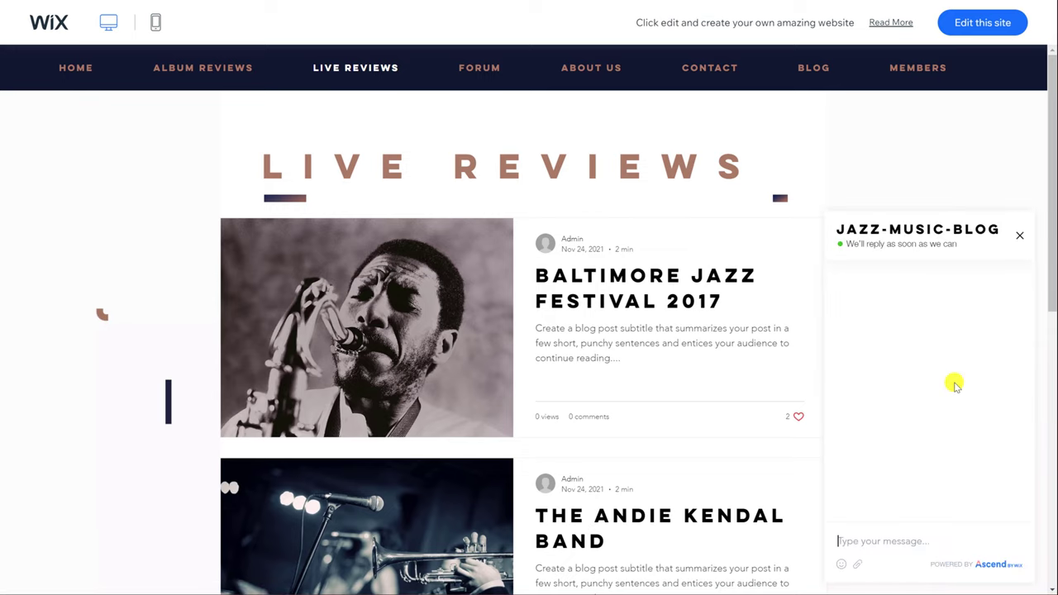
{"action": "left_click", "coordinate": [1019, 234]}
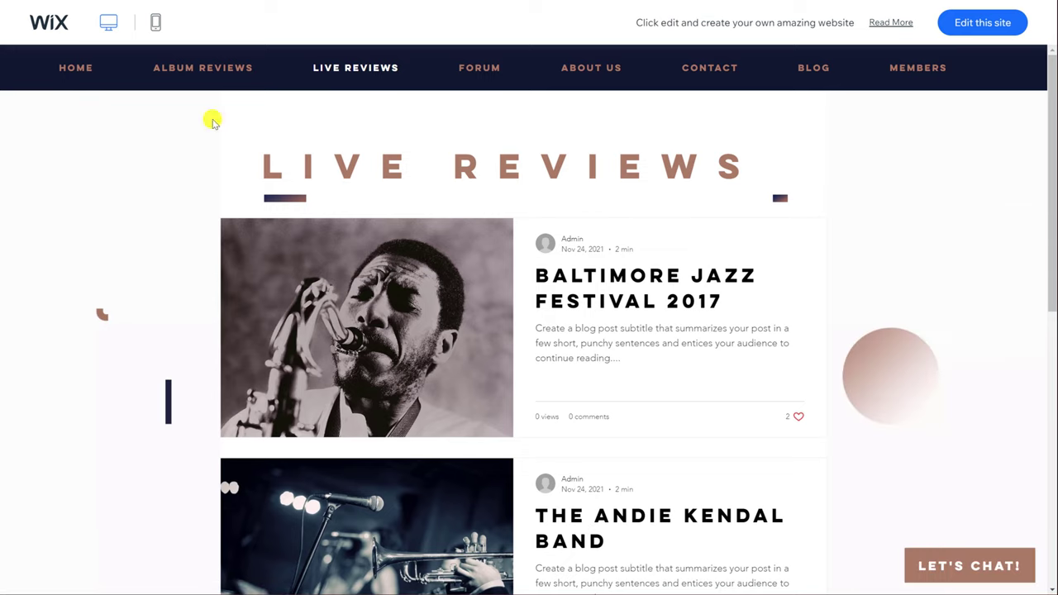
{"action": "left_click", "coordinate": [76, 67]}
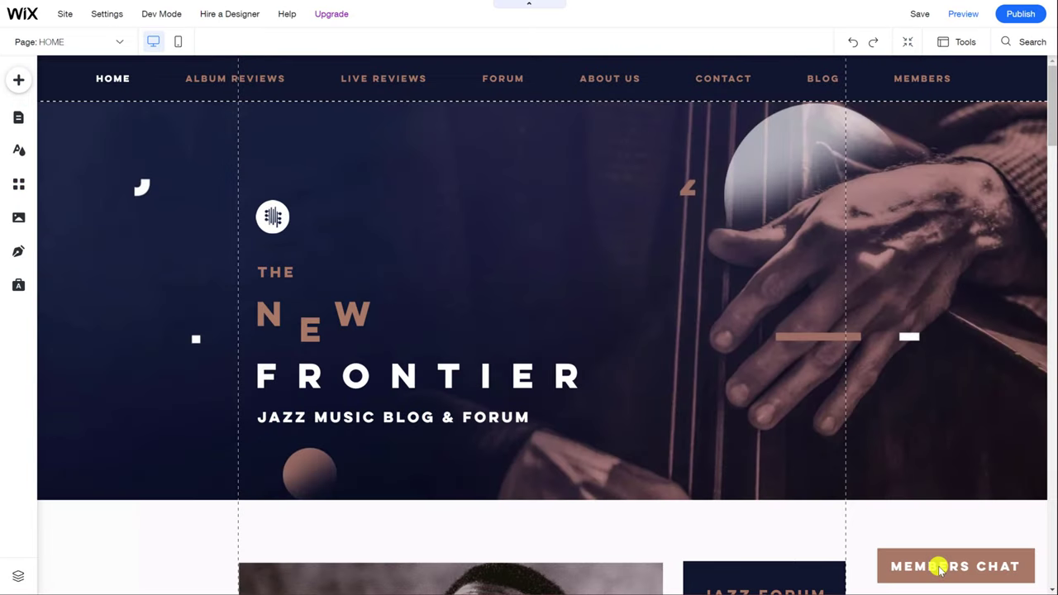
Inspect the Members Chat, Jazz Forum and About Us buttons and the saxophone image in the editor.
{"action": "left_click", "coordinate": [909, 561]}
{"action": "scroll", "coordinate": [916, 404], "scroll_direction": "down", "scroll_amount": 3}
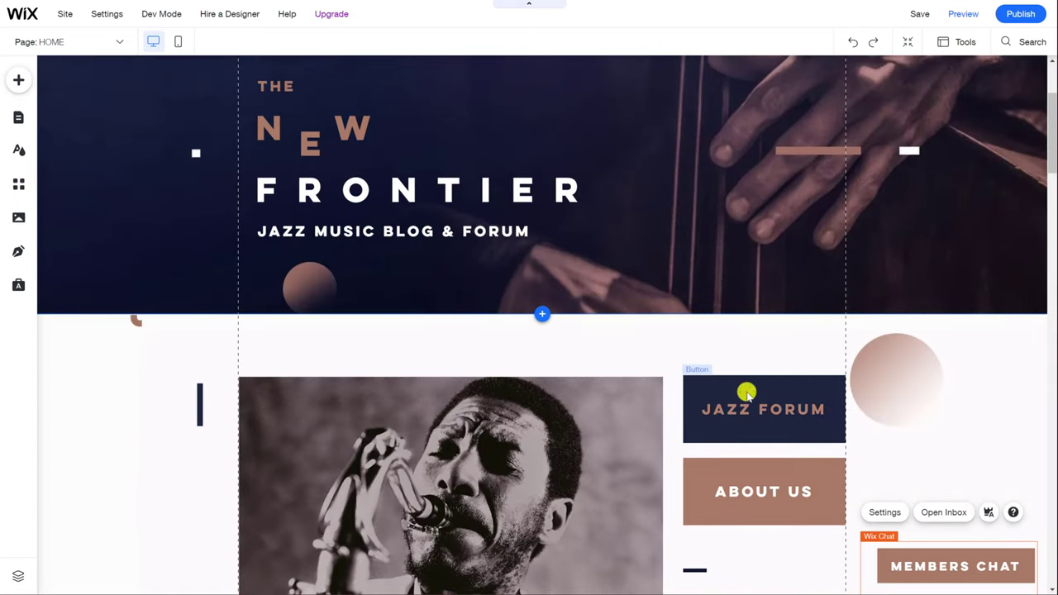
{"action": "left_click", "coordinate": [746, 392]}
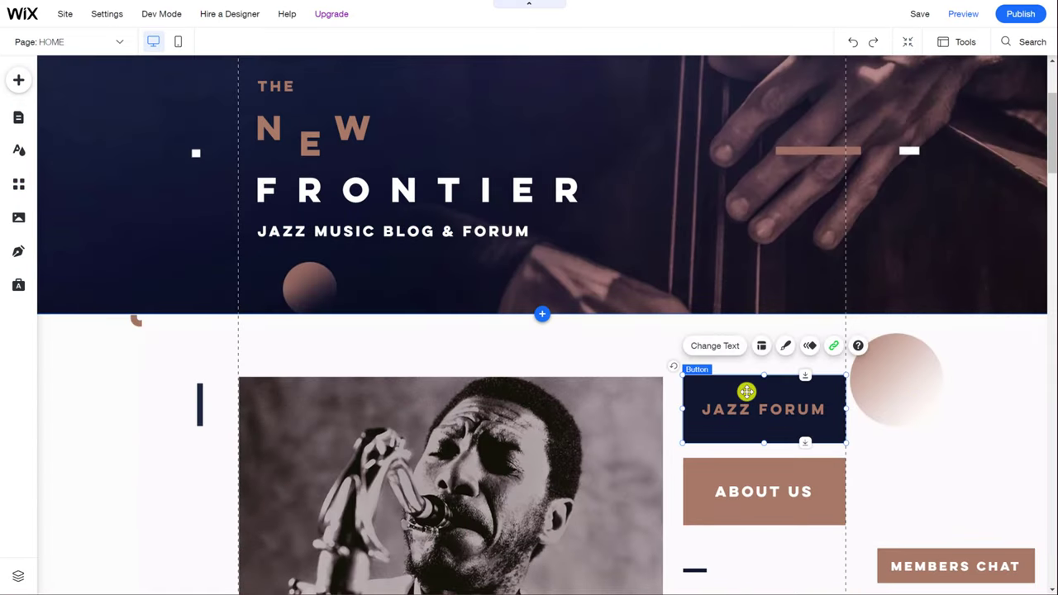
{"action": "left_click", "coordinate": [746, 493]}
{"action": "left_click", "coordinate": [537, 434]}
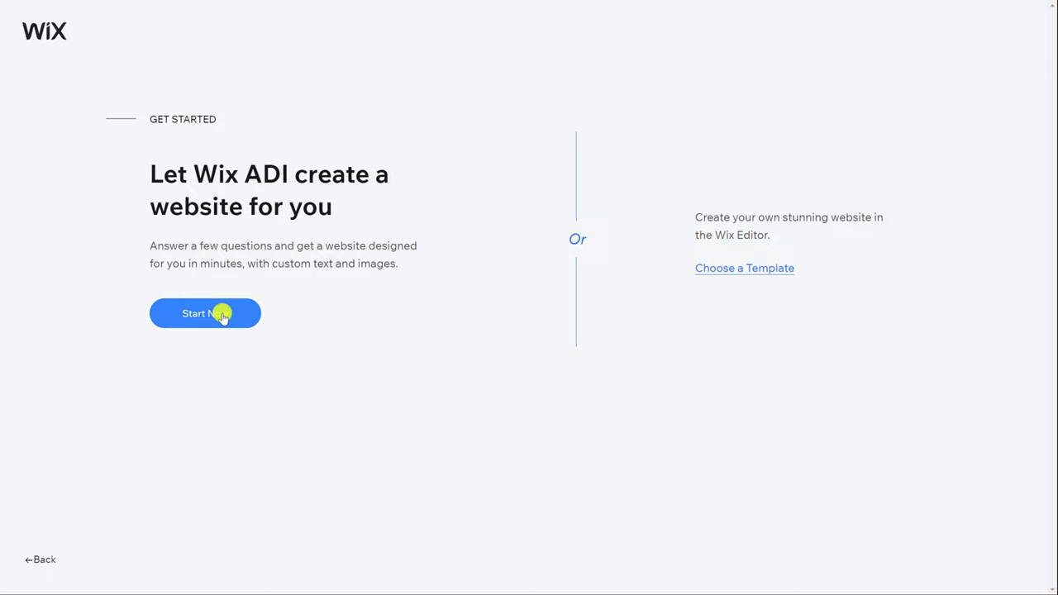
Let Wix ADI build the site and continue past the content import step.
{"action": "left_click", "coordinate": [221, 315]}
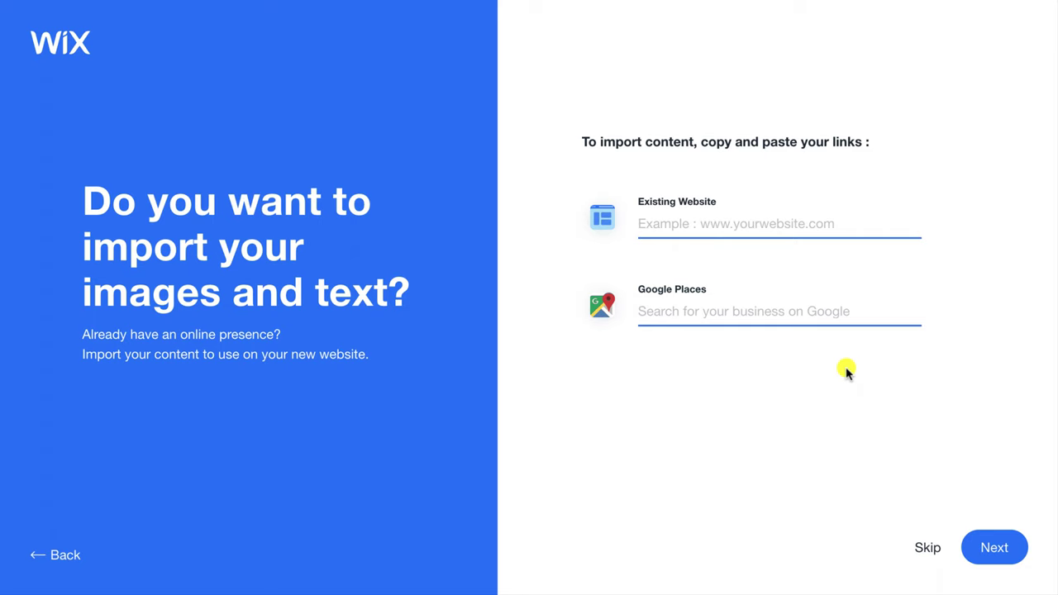
{"action": "left_click", "coordinate": [990, 543]}
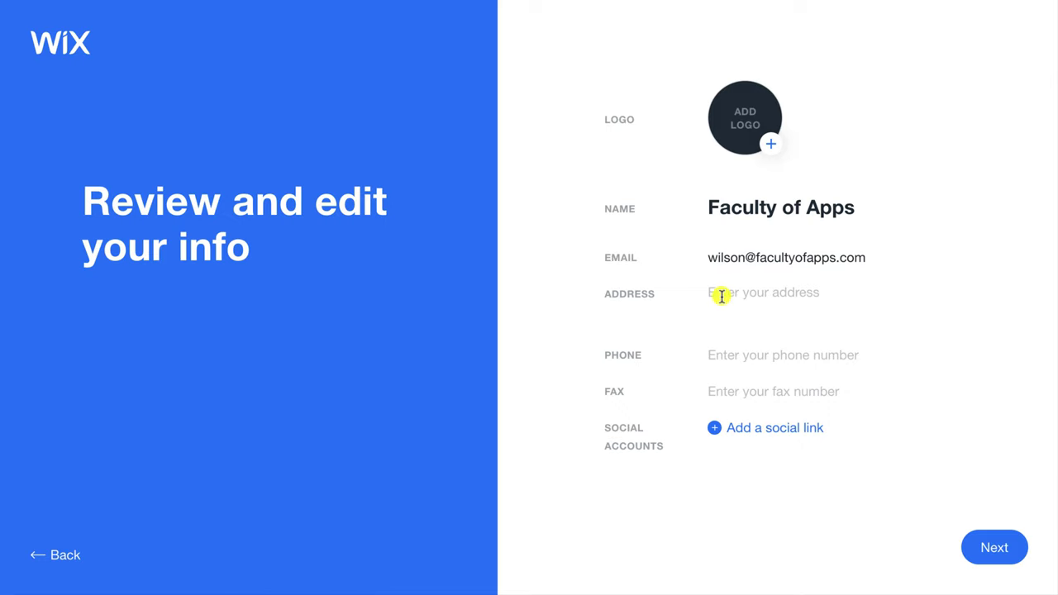
Fill in the business address and phone, and add the Instagram profile link.
{"action": "type", "text": "42"}
{"action": "left_click", "coordinate": [755, 443]}
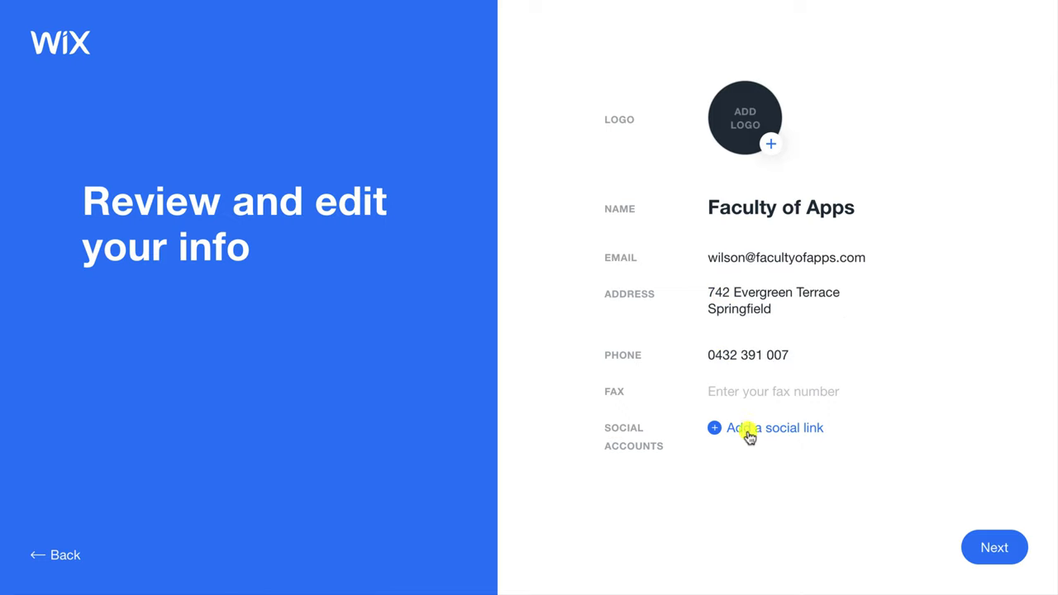
{"action": "left_click", "coordinate": [745, 434]}
{"action": "type", "text": "https://www.instagram.com/facultyofapps/"}
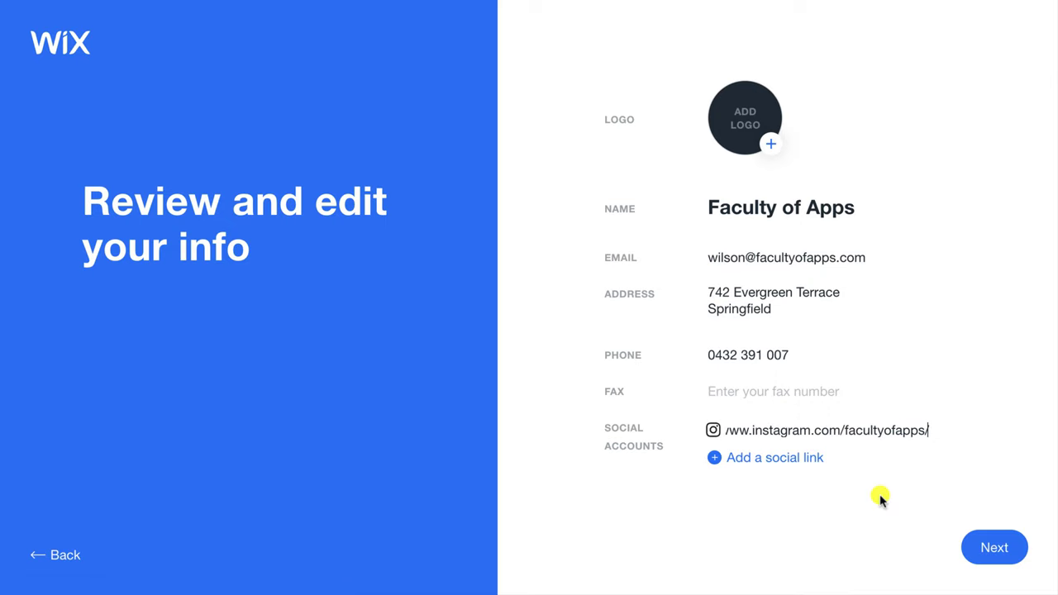
{"action": "left_click", "coordinate": [880, 511]}
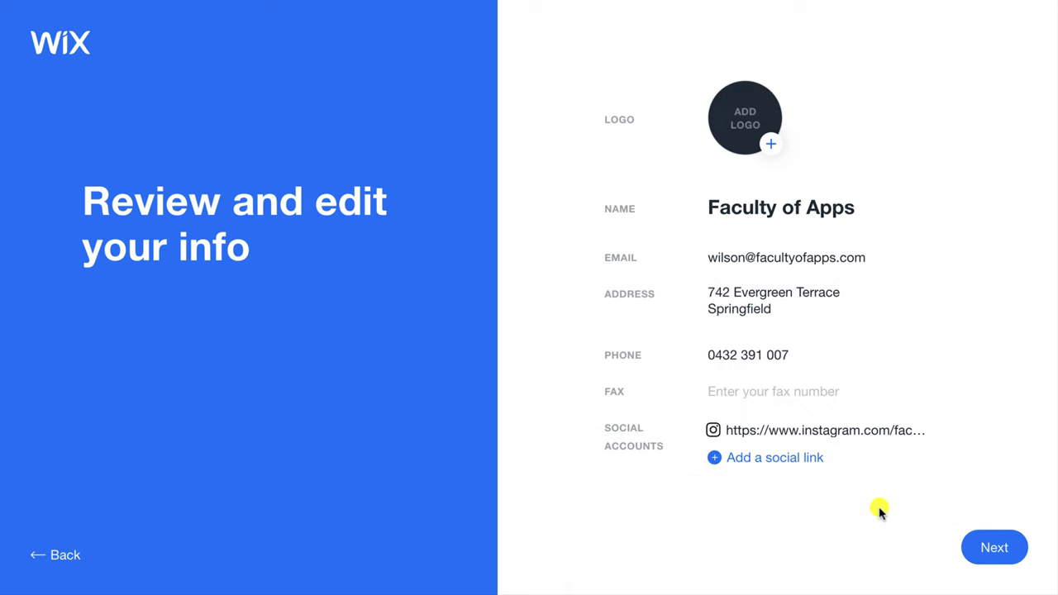
Upload Logo.png from the Wix/Logos folder as the site logo.
{"action": "left_click", "coordinate": [746, 119]}
{"action": "left_click", "coordinate": [363, 151]}
{"action": "left_click", "coordinate": [582, 133]}
{"action": "left_click", "coordinate": [716, 135]}
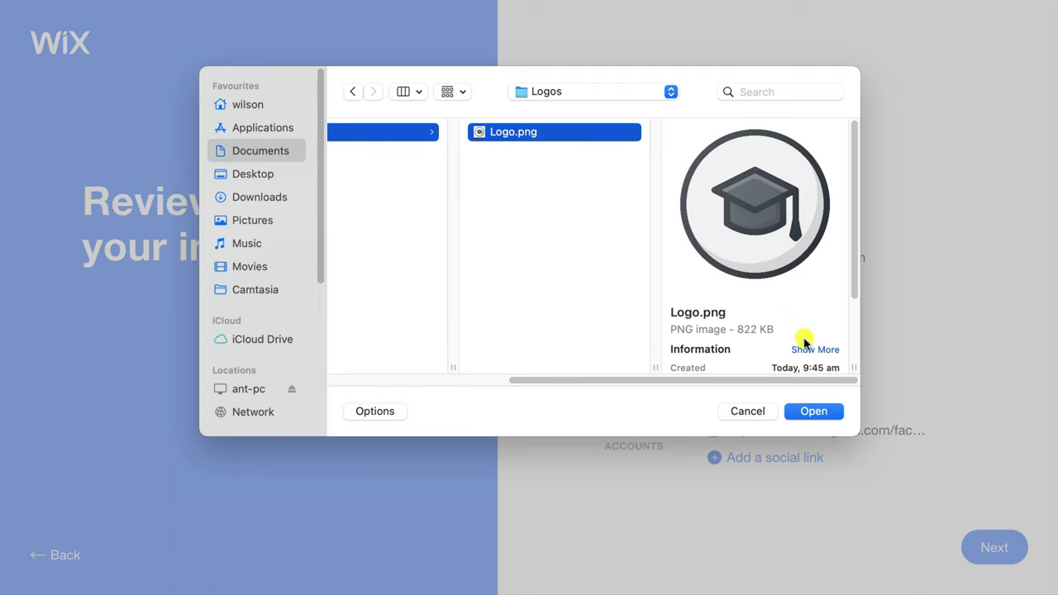
{"action": "left_click", "coordinate": [810, 411]}
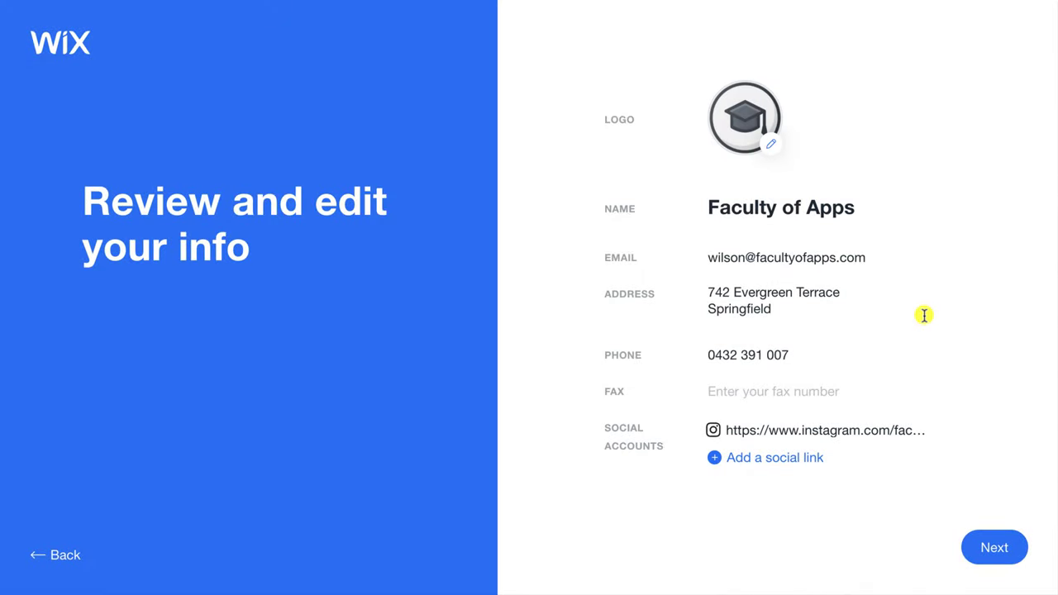
Generate and accept a colour palette from the logo, then choose the MINIMAL theme.
{"action": "left_click", "coordinate": [991, 545]}
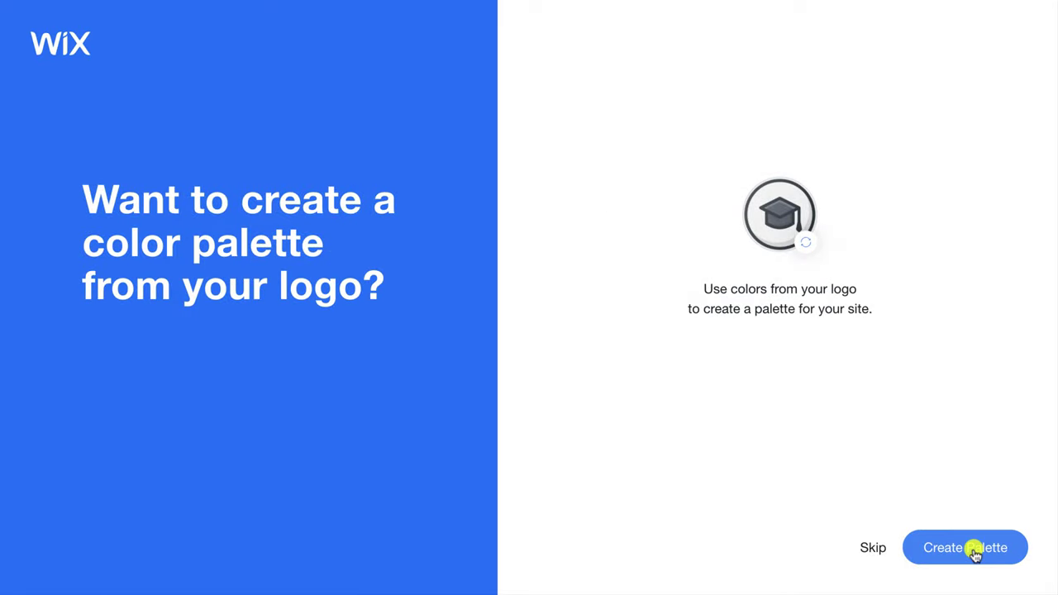
{"action": "left_click", "coordinate": [975, 551]}
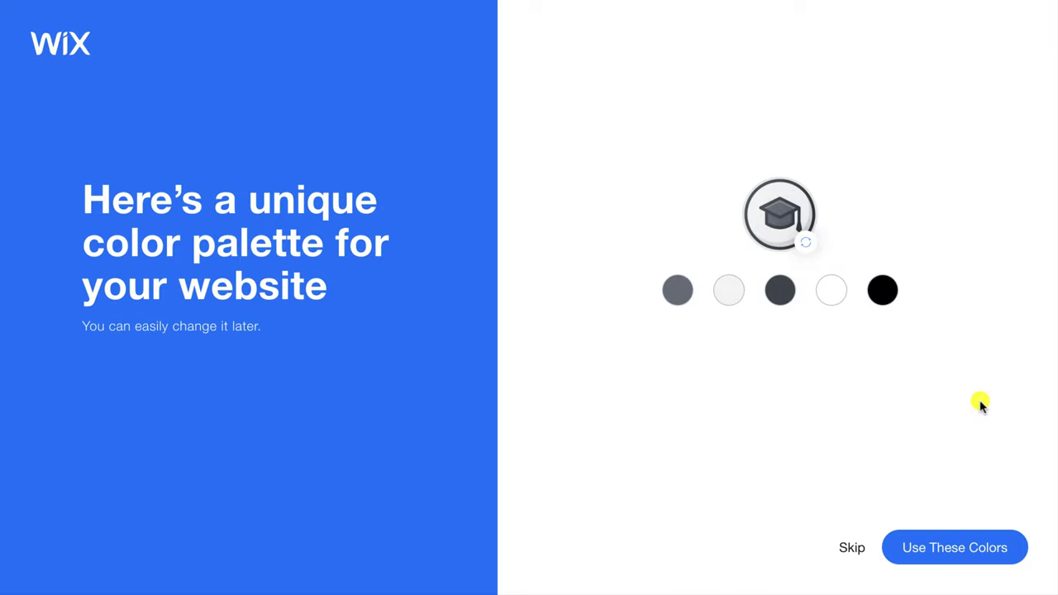
{"action": "left_click", "coordinate": [959, 550]}
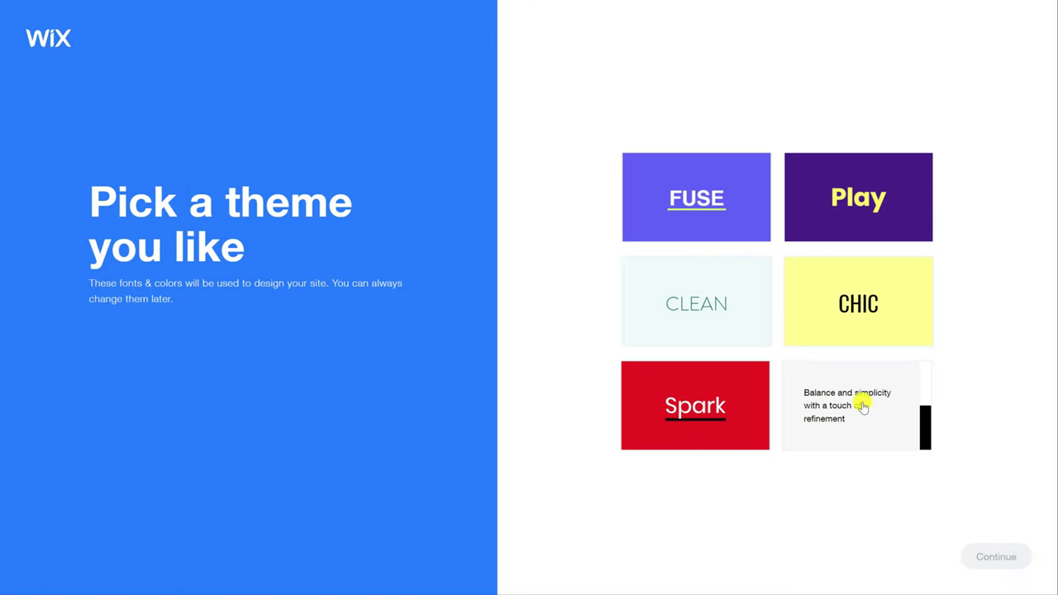
{"action": "left_click", "coordinate": [861, 405]}
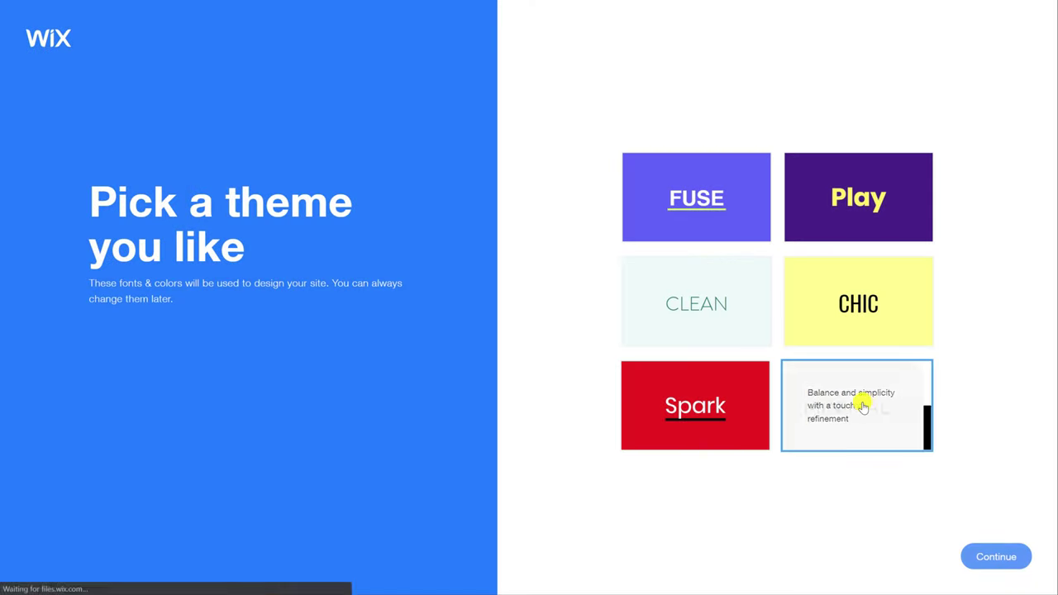
{"action": "left_click", "coordinate": [996, 554]}
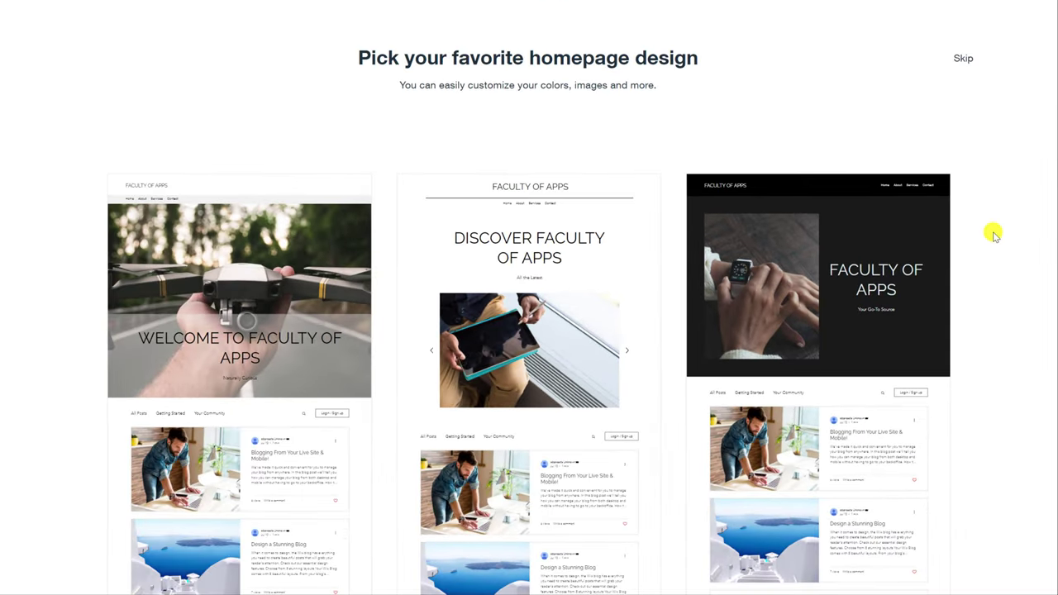
Compare the three homepage layouts and use the drone-photo 'Welcome to Faculty of Apps' design.
{"action": "mouse_move", "coordinate": [265, 377]}
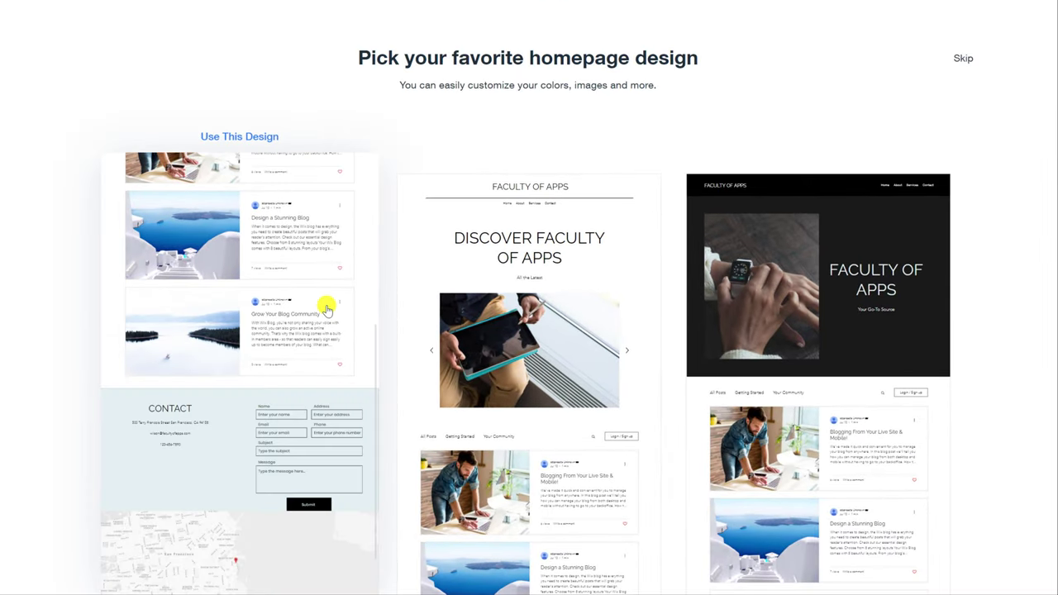
{"action": "mouse_move", "coordinate": [630, 322]}
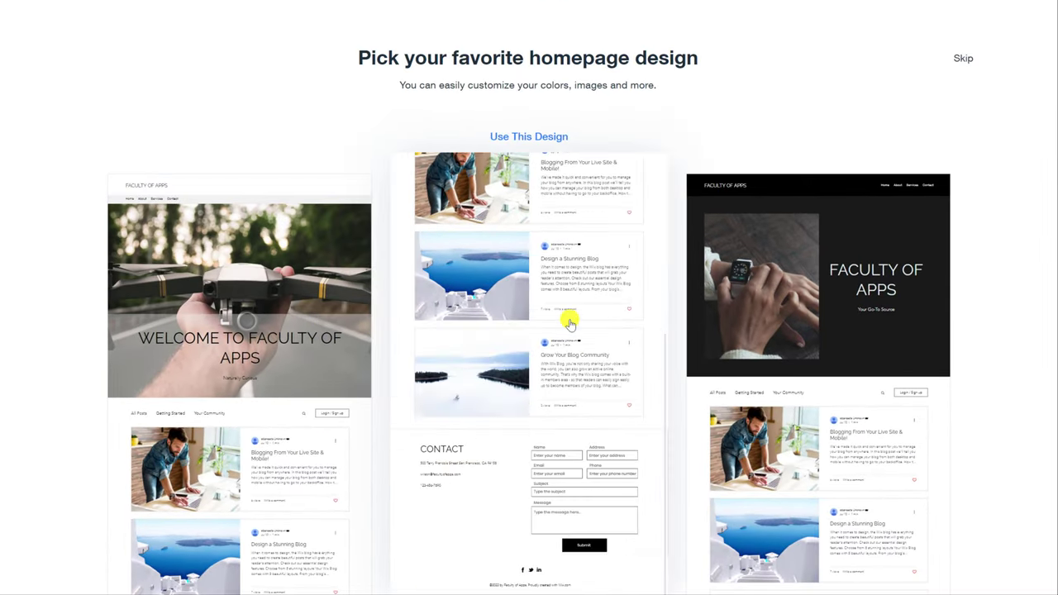
{"action": "mouse_move", "coordinate": [840, 320]}
{"action": "mouse_move", "coordinate": [275, 352]}
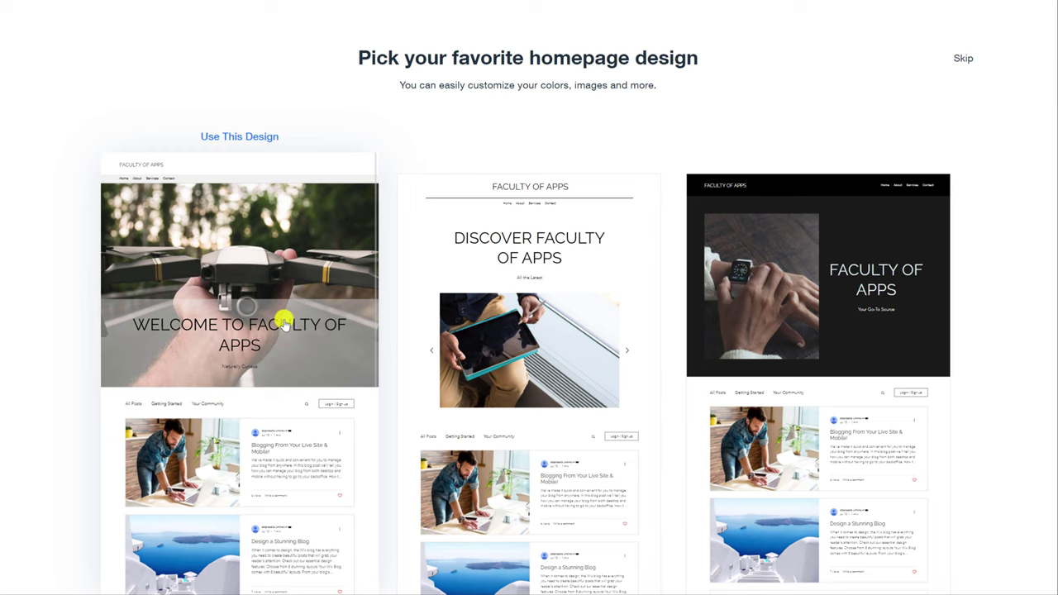
{"action": "left_click", "coordinate": [282, 322]}
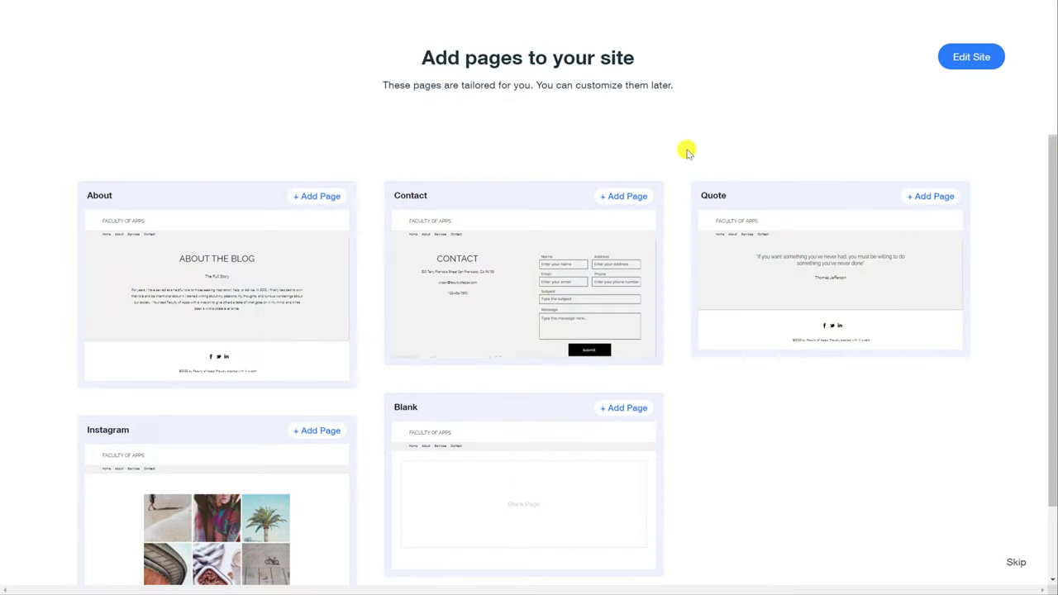
Finish the ADI setup and open the new site in the editor.
{"action": "left_click", "coordinate": [975, 55]}
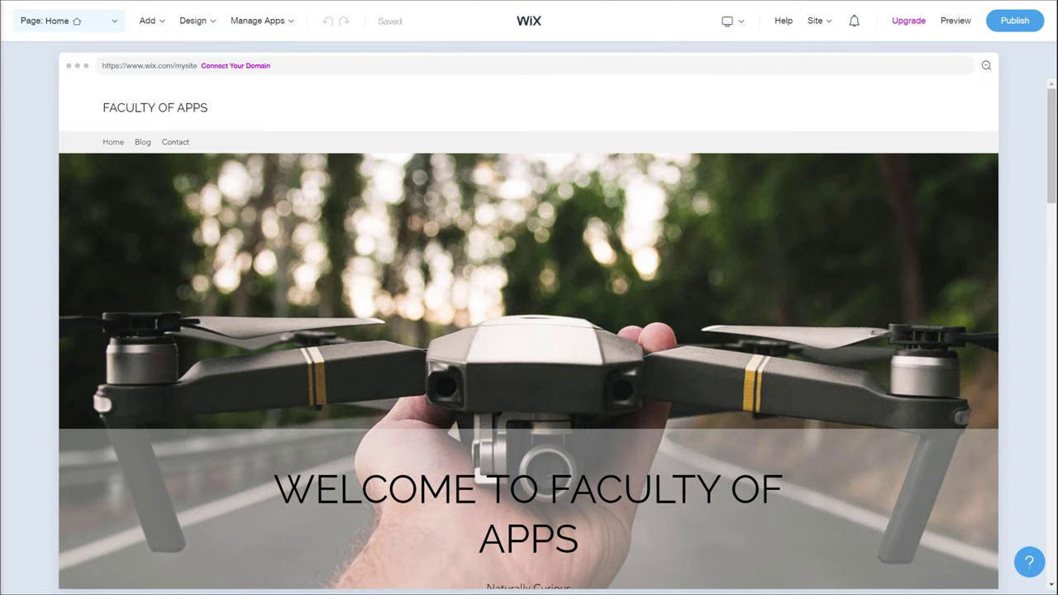
Open the Site menu in the editor's top bar.
{"action": "left_click", "coordinate": [814, 20]}
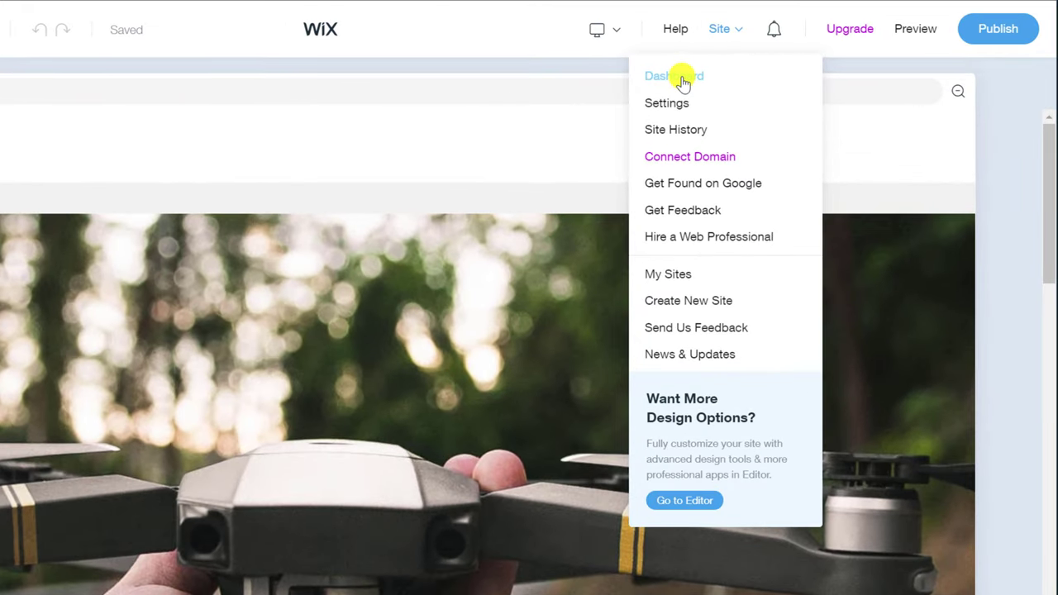
Open the site dashboard and check the Invite People and Get a Mailbox options.
{"action": "left_click", "coordinate": [681, 80]}
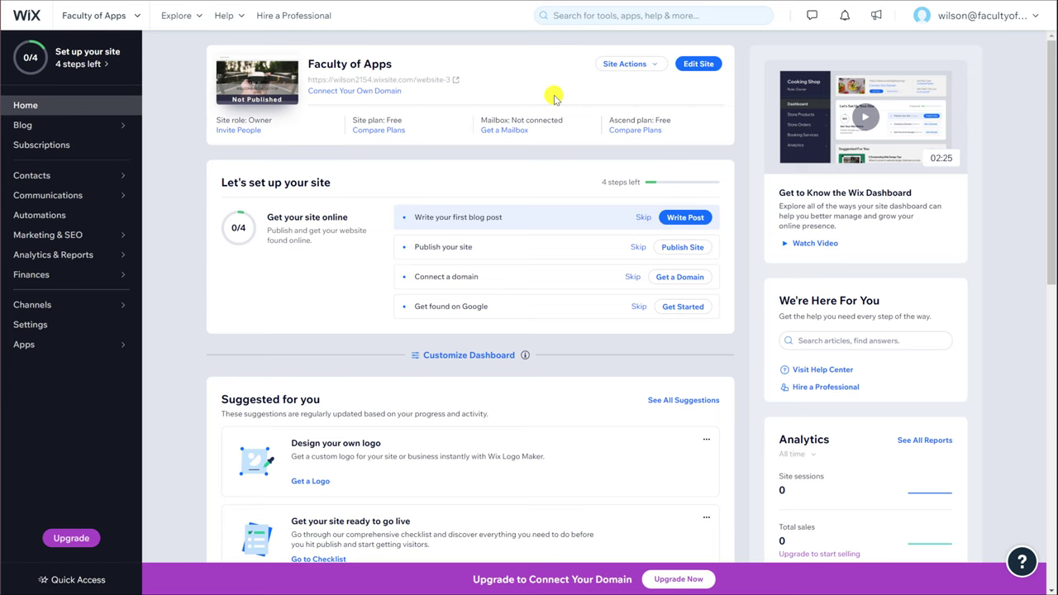
{"action": "left_click", "coordinate": [238, 131]}
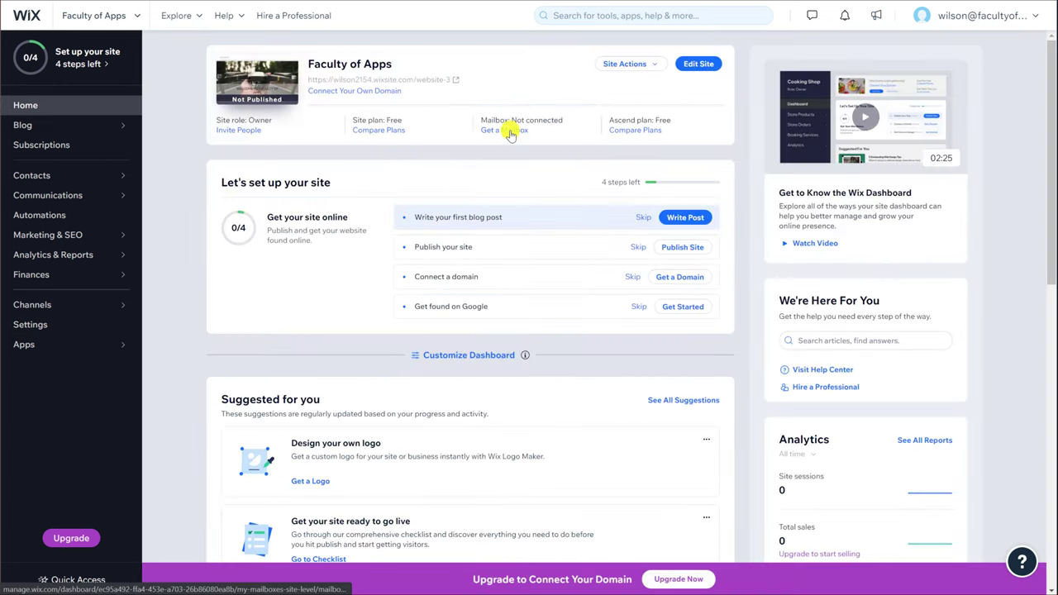
{"action": "left_click", "coordinate": [508, 132]}
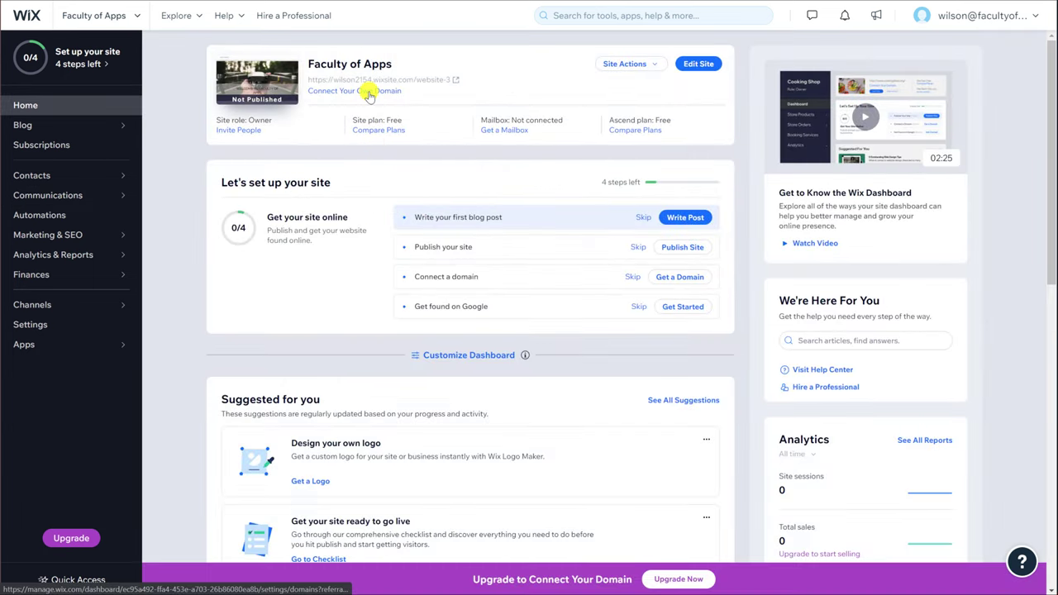
Try connecting an already-owned domain, dismiss the Premium upgrade prompt, and open Site Actions.
{"action": "left_click", "coordinate": [366, 90]}
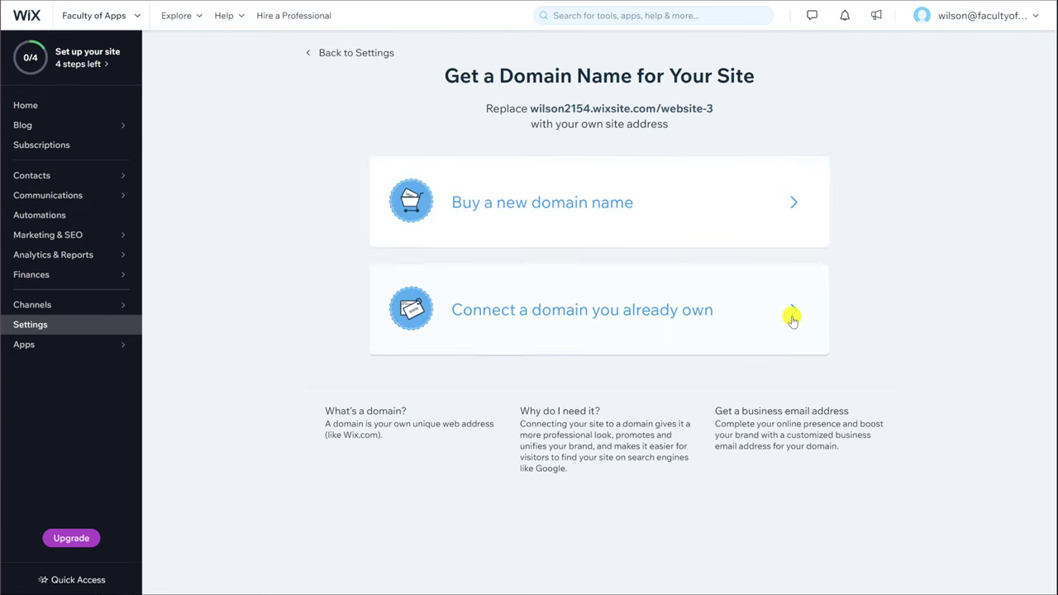
{"action": "left_click", "coordinate": [790, 318]}
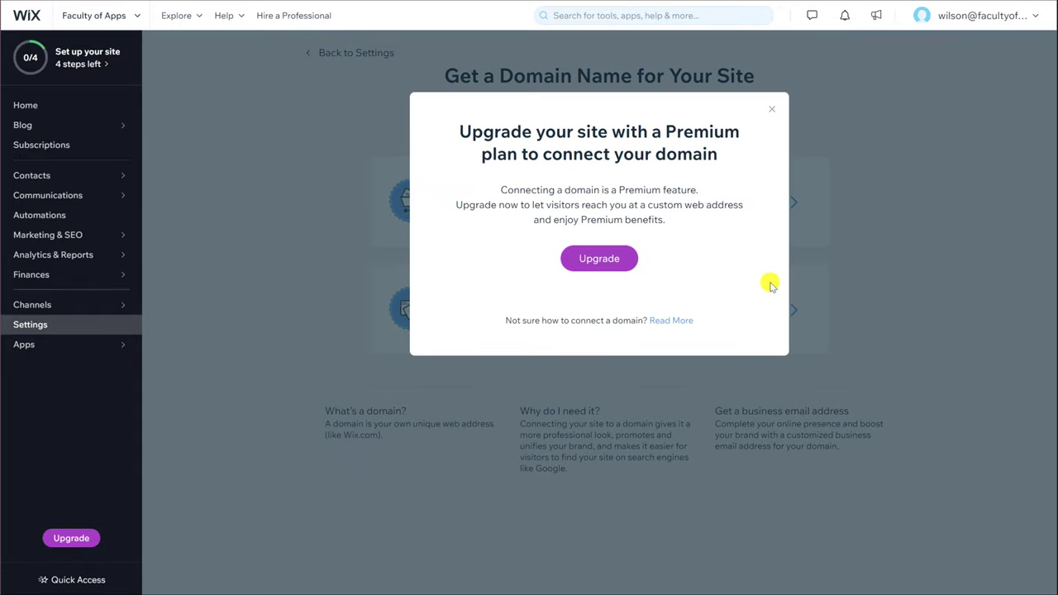
{"action": "left_click", "coordinate": [771, 108]}
{"action": "left_click", "coordinate": [652, 70]}
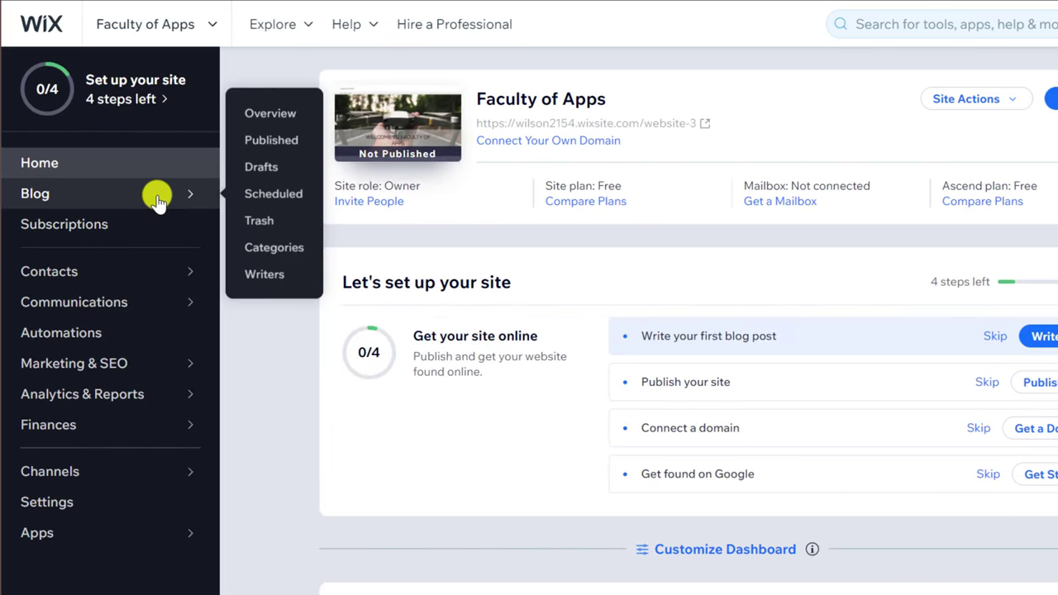
Review the Blog overview's three published posts, then open Account Settings.
{"action": "left_click", "coordinate": [157, 198]}
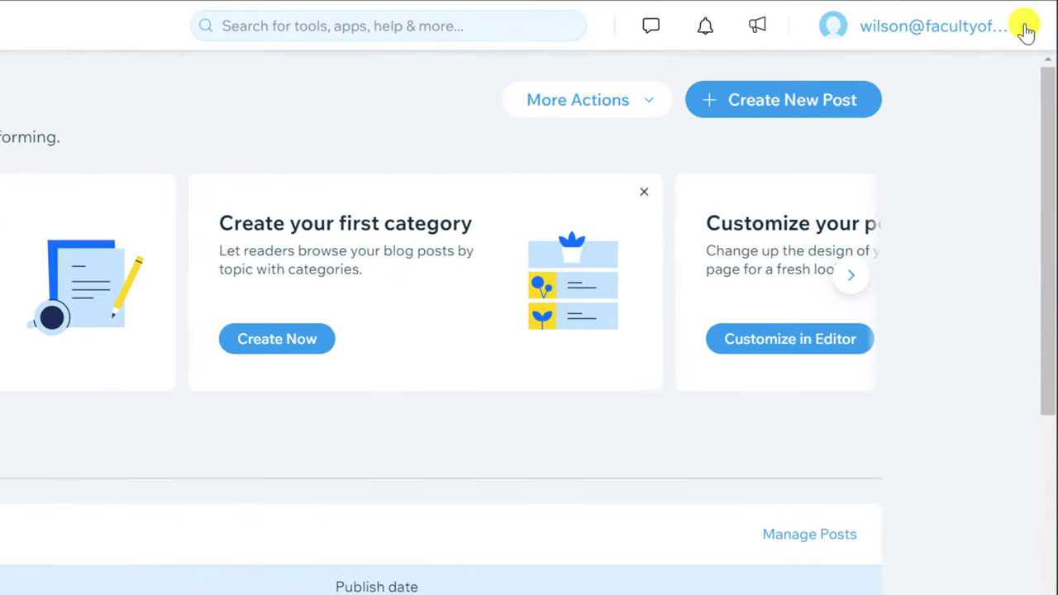
{"action": "left_click", "coordinate": [1023, 32]}
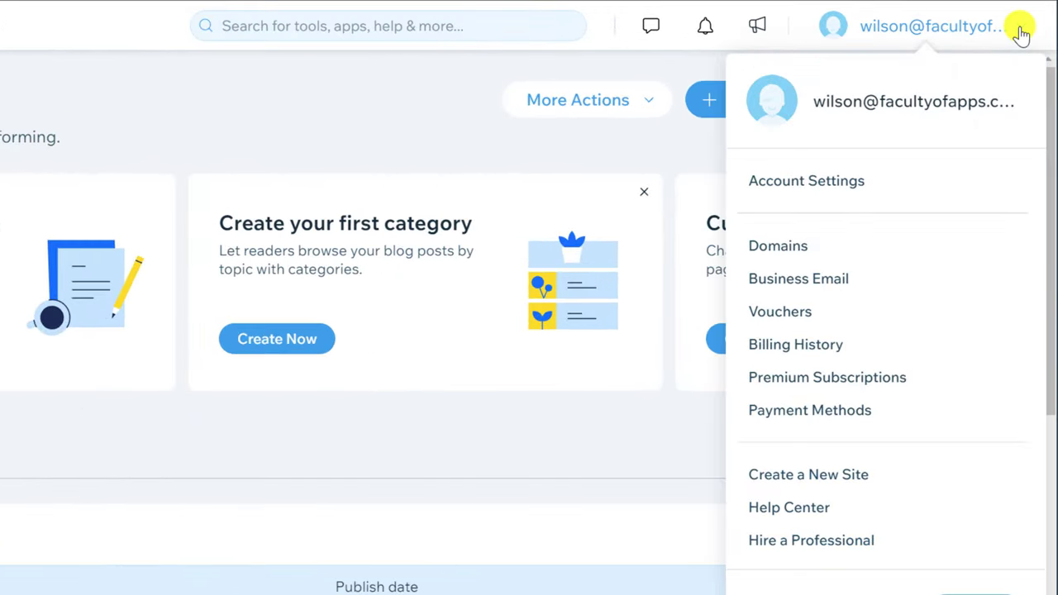
{"action": "left_click", "coordinate": [855, 186]}
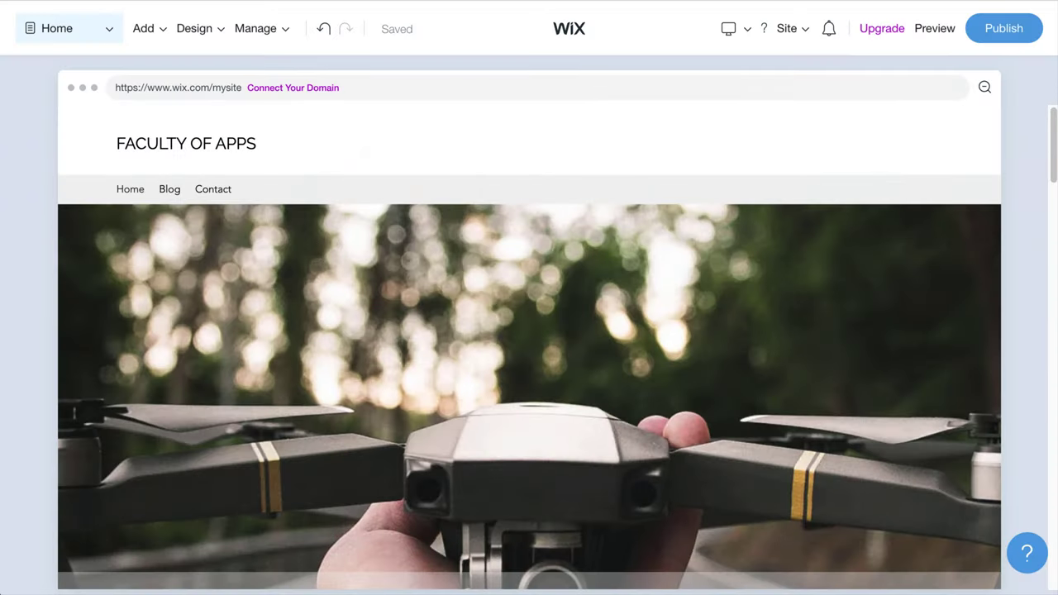
Open the site's page list and view the Post page.
{"action": "left_click", "coordinate": [111, 35]}
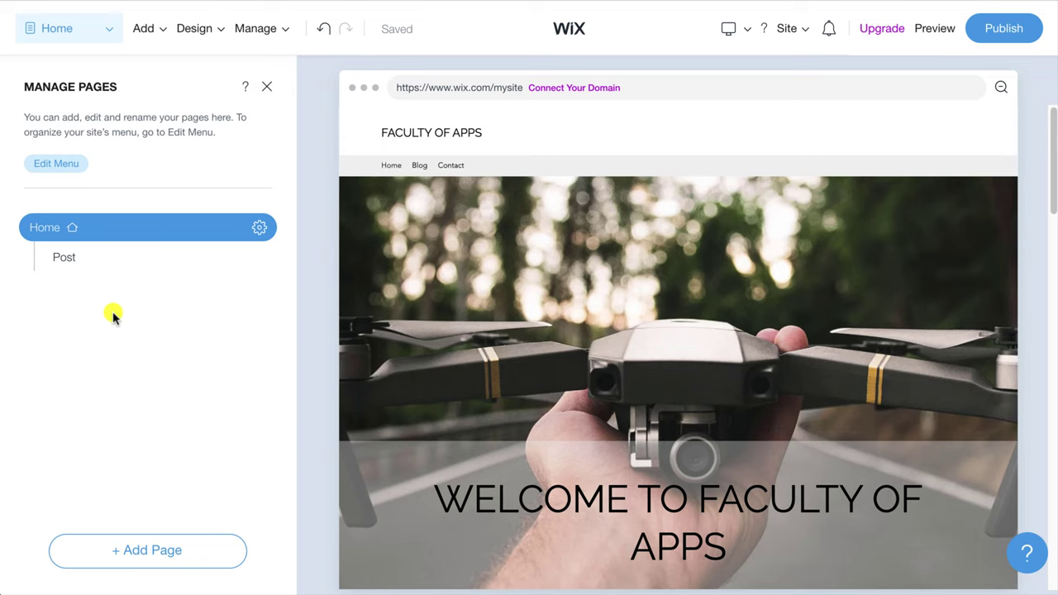
{"action": "left_click", "coordinate": [69, 262]}
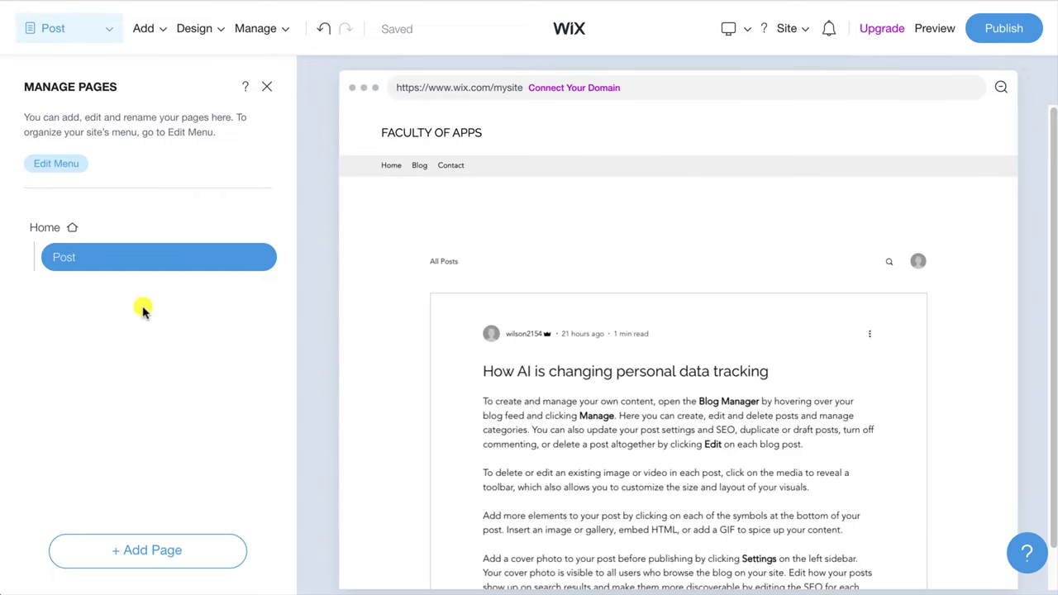
{"action": "scroll", "coordinate": [323, 307], "scroll_direction": "down", "scroll_amount": 10}
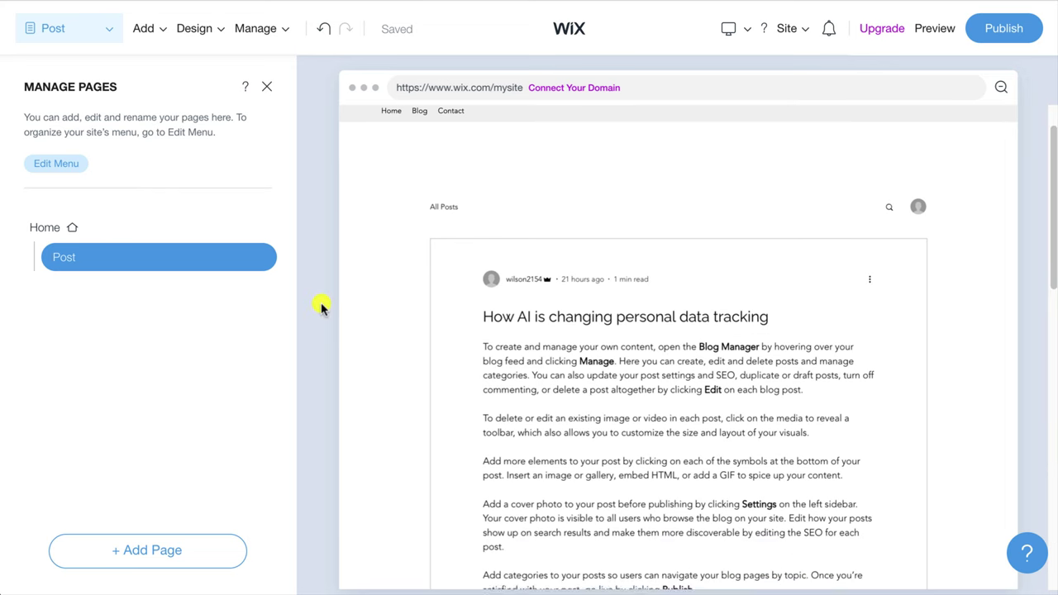
{"action": "scroll", "coordinate": [322, 307], "scroll_direction": "down", "scroll_amount": 4}
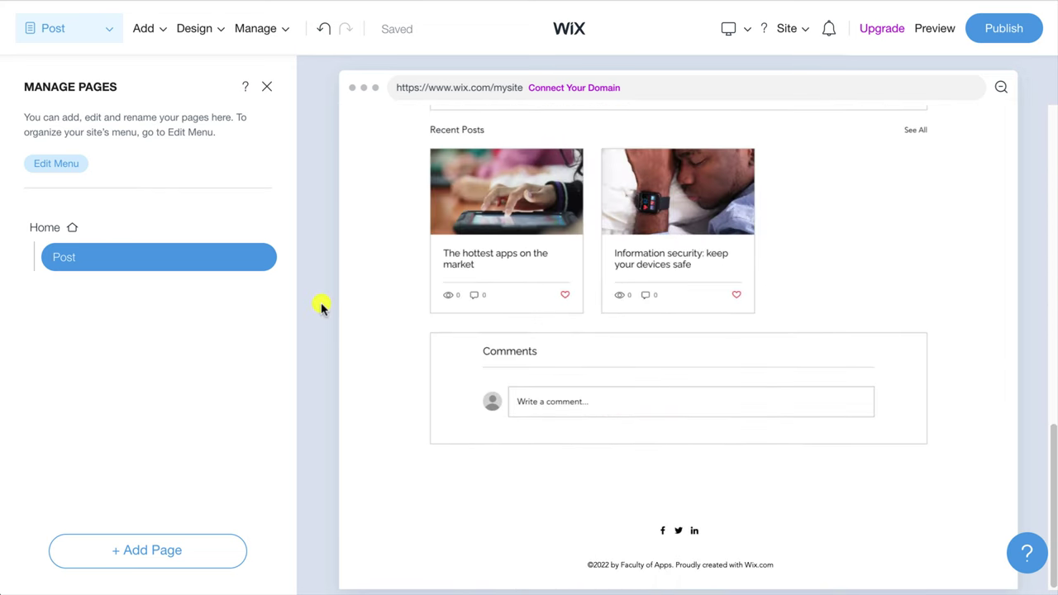
{"action": "scroll", "coordinate": [323, 308], "scroll_direction": "up", "scroll_amount": 8}
{"action": "scroll", "coordinate": [322, 307], "scroll_direction": "up", "scroll_amount": 5}
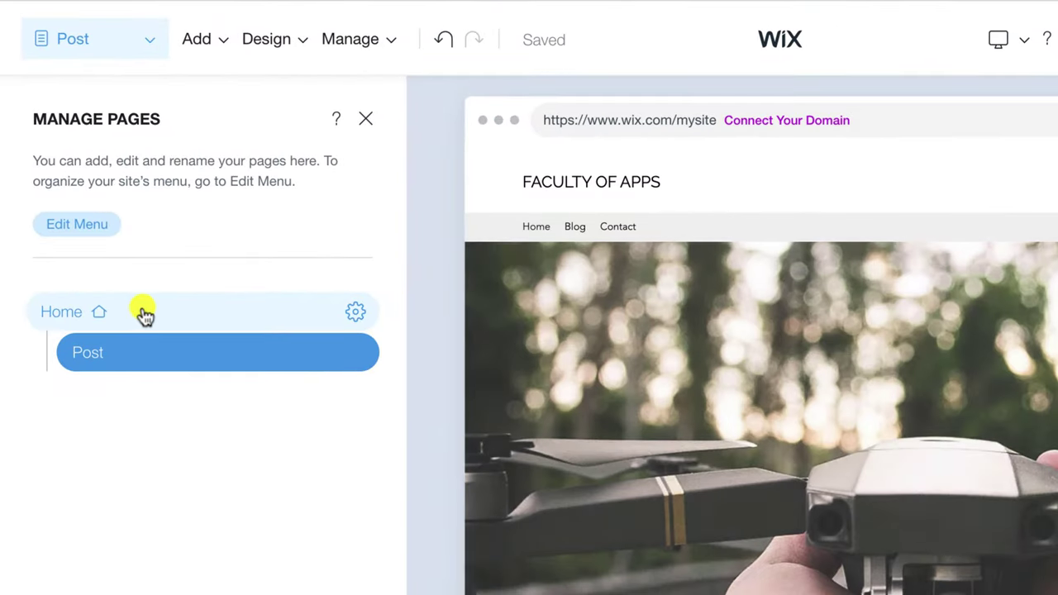
Return to the Home page and open its settings options.
{"action": "left_click", "coordinate": [145, 311]}
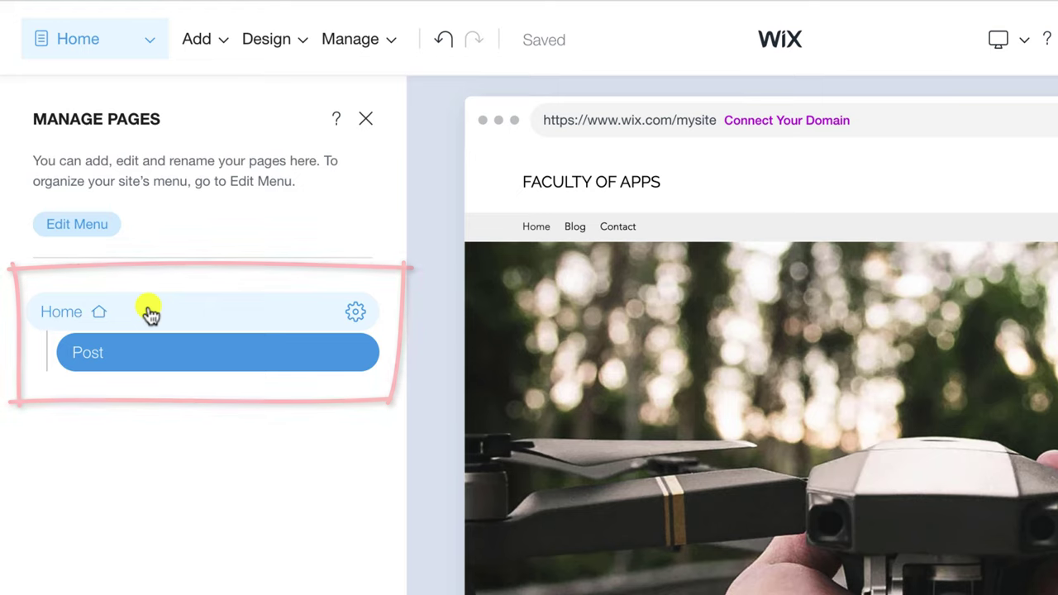
{"action": "left_click", "coordinate": [147, 312]}
{"action": "left_click", "coordinate": [359, 315]}
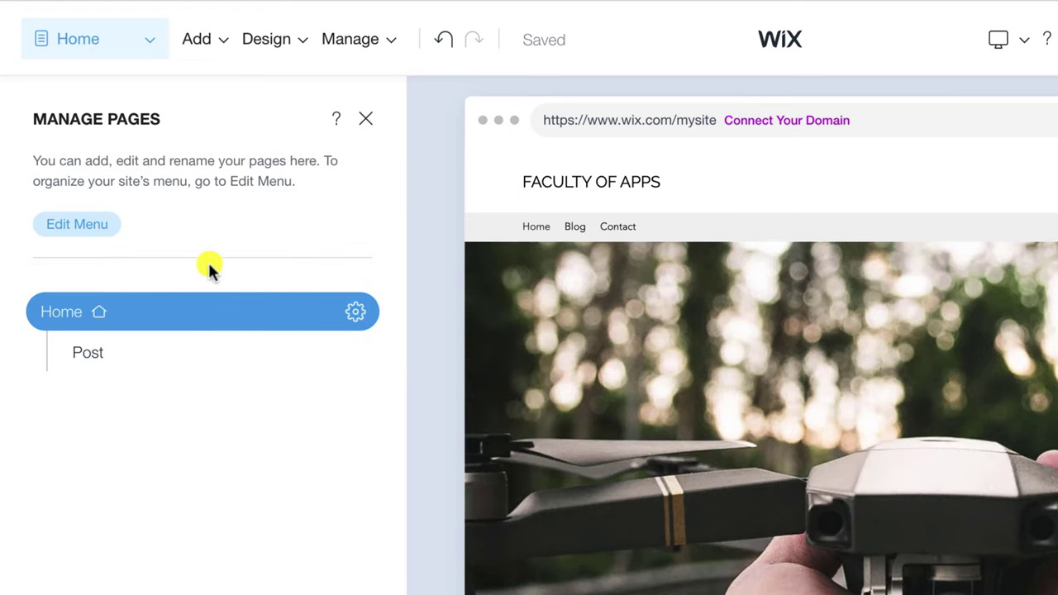
Rename the Blog menu item to 'Articles' in the Site Menu.
{"action": "left_click", "coordinate": [104, 229]}
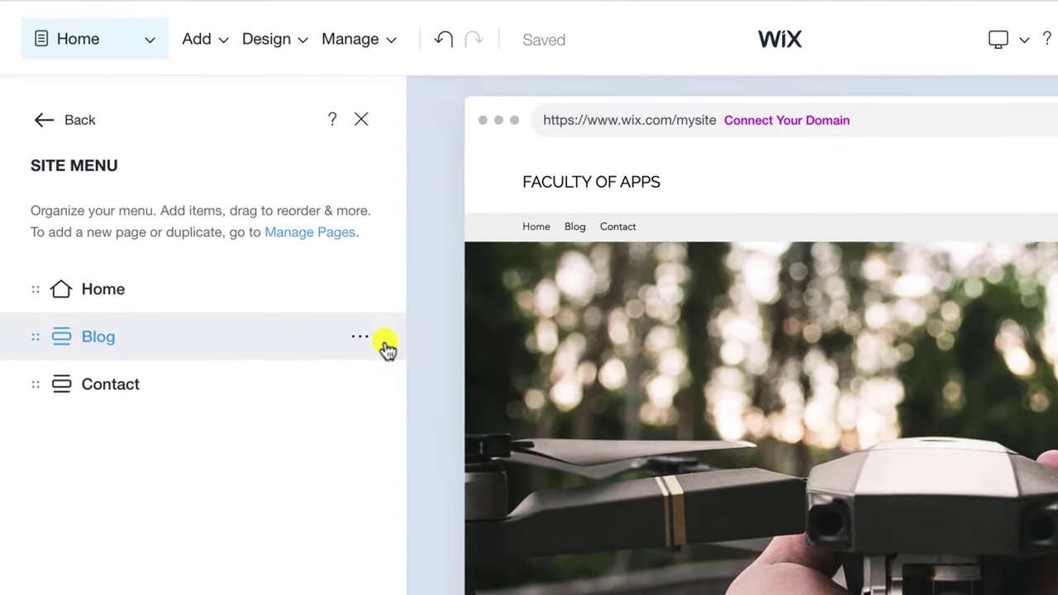
{"action": "left_click", "coordinate": [268, 248]}
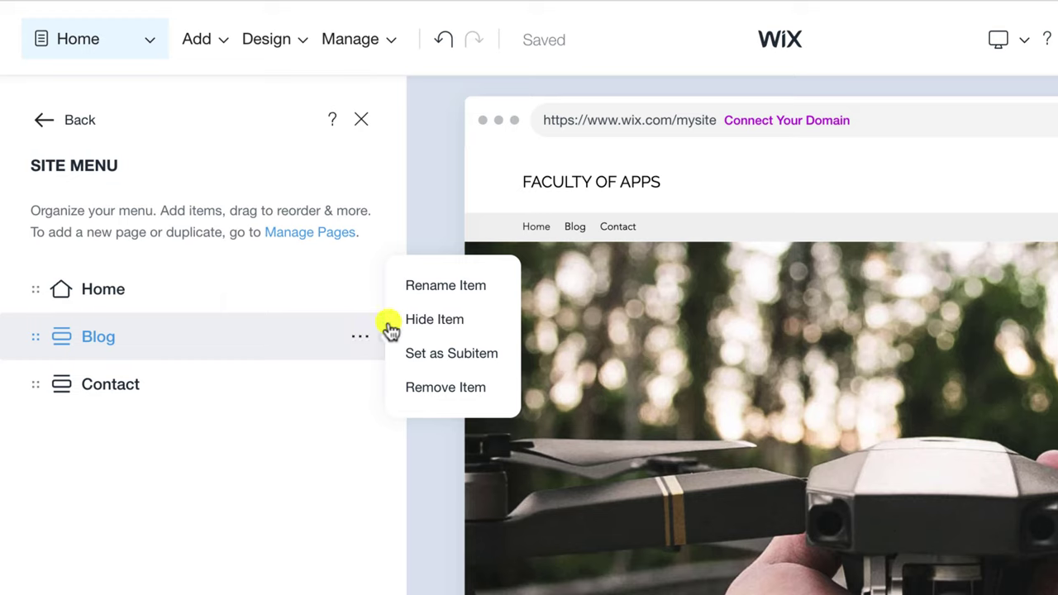
{"action": "left_click", "coordinate": [431, 289]}
{"action": "type", "text": "Articles"}
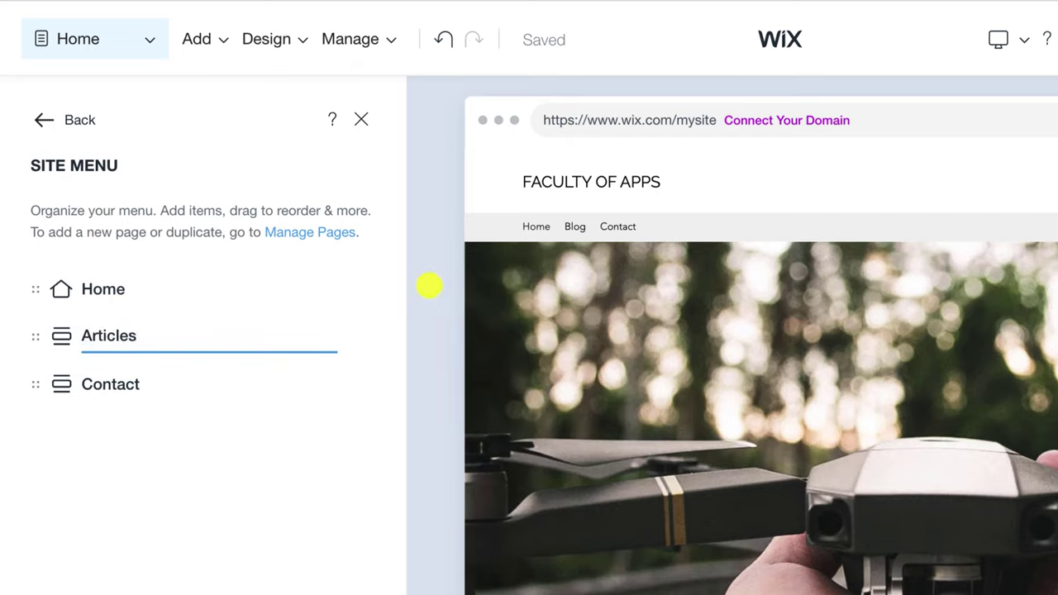
{"action": "key", "text": "Return"}
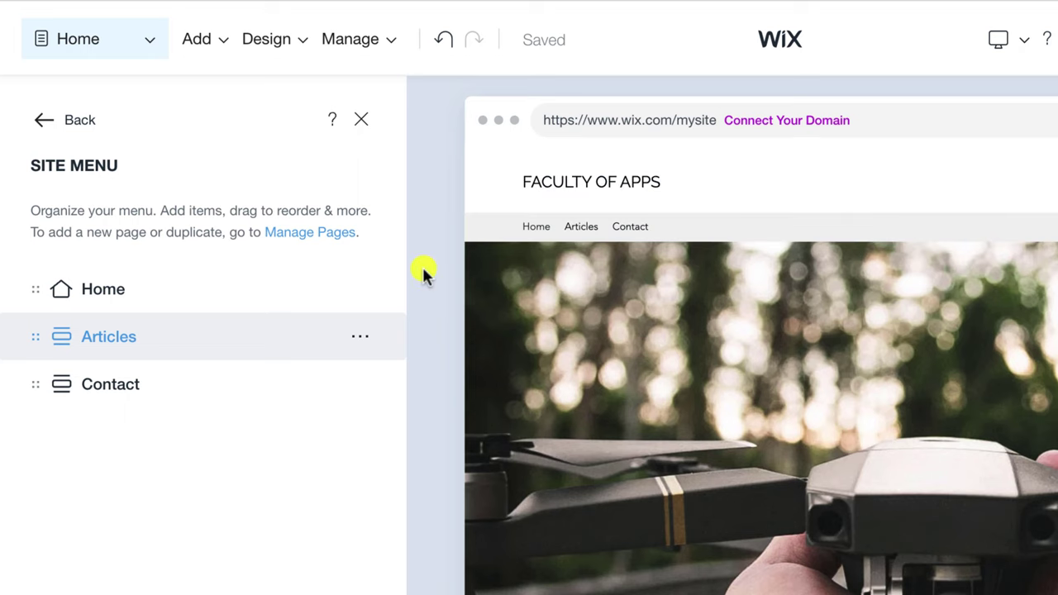
Close the Site Menu panel and browse the Apps list before closing it.
{"action": "left_click", "coordinate": [359, 121]}
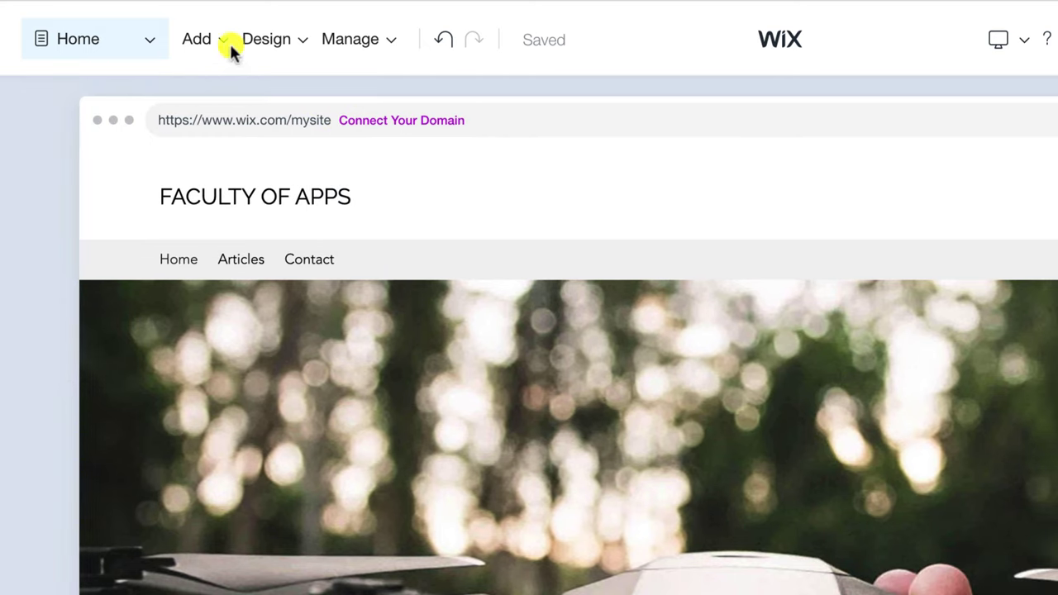
{"action": "mouse_move", "coordinate": [220, 57]}
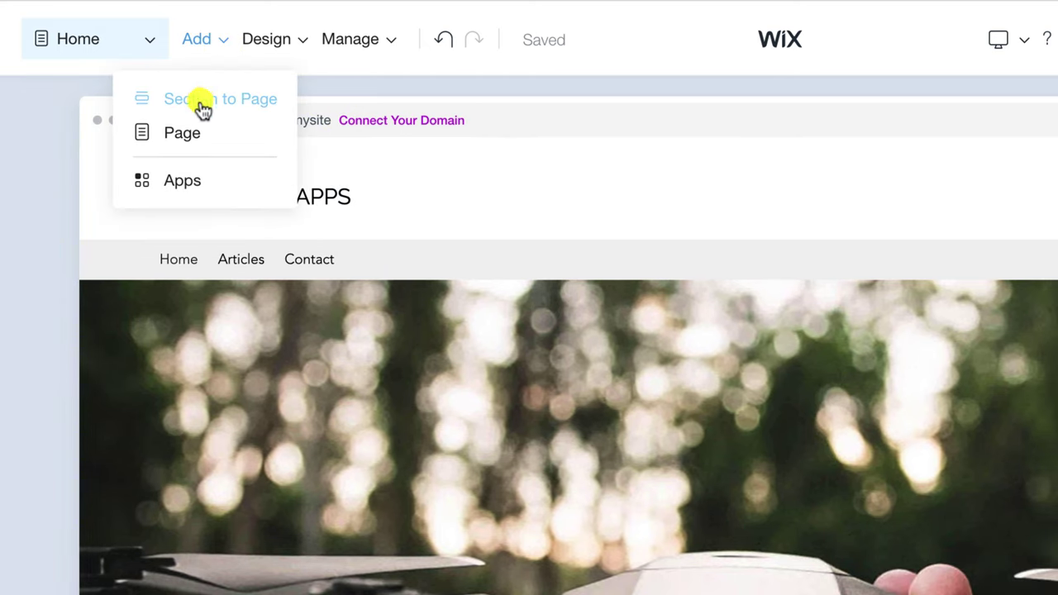
{"action": "left_click", "coordinate": [196, 177]}
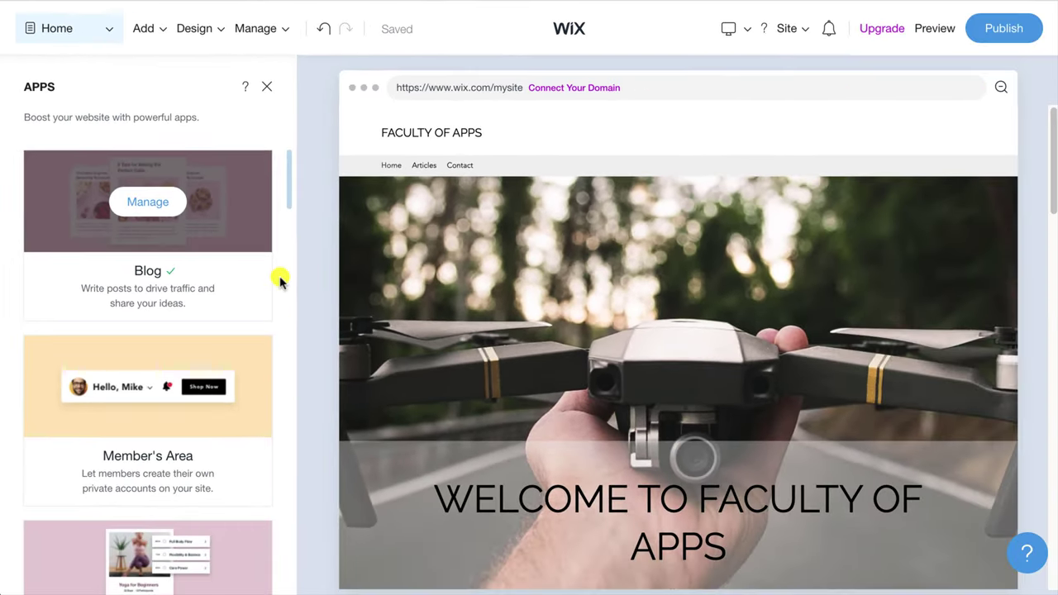
{"action": "scroll", "coordinate": [279, 282], "scroll_direction": "down", "scroll_amount": 1}
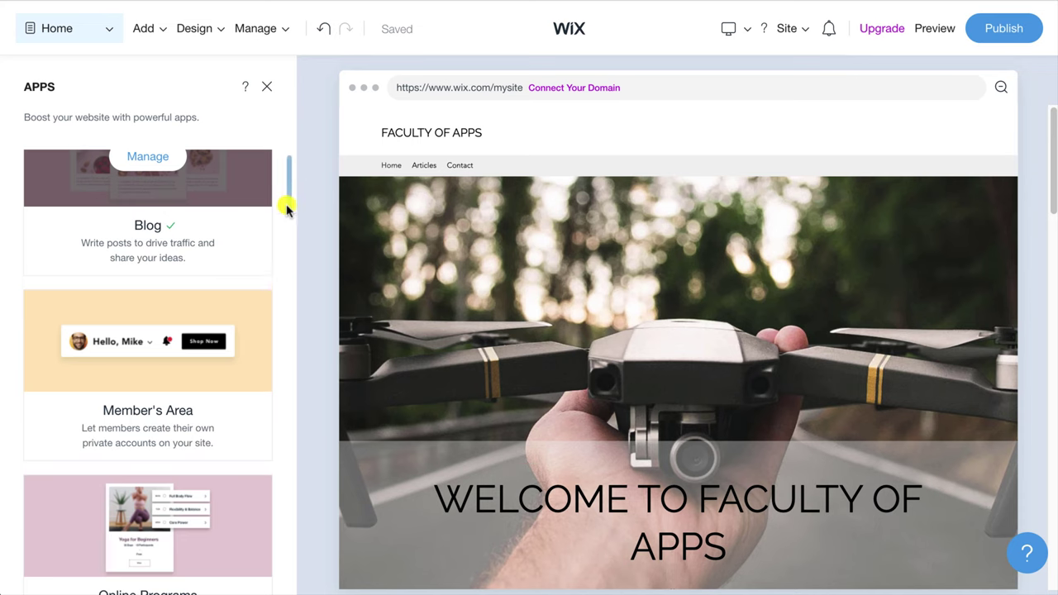
{"action": "left_click_drag", "start_coordinate": [287, 209], "coordinate": [302, 149]}
{"action": "left_click", "coordinate": [267, 86]}
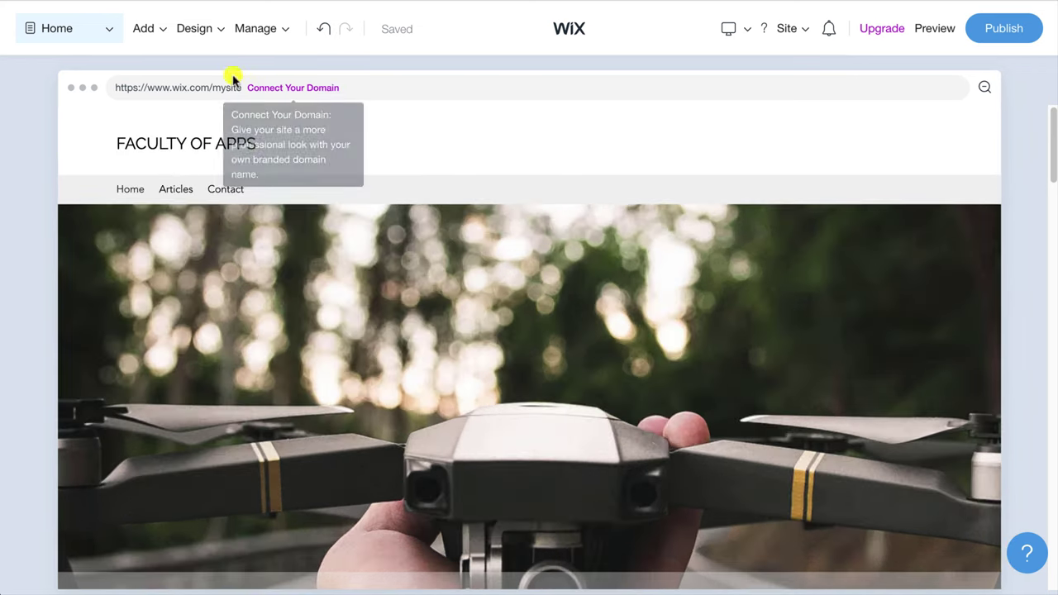
Add the About the Blog section to the home page, then delete it.
{"action": "left_click", "coordinate": [153, 33]}
{"action": "left_click", "coordinate": [151, 76]}
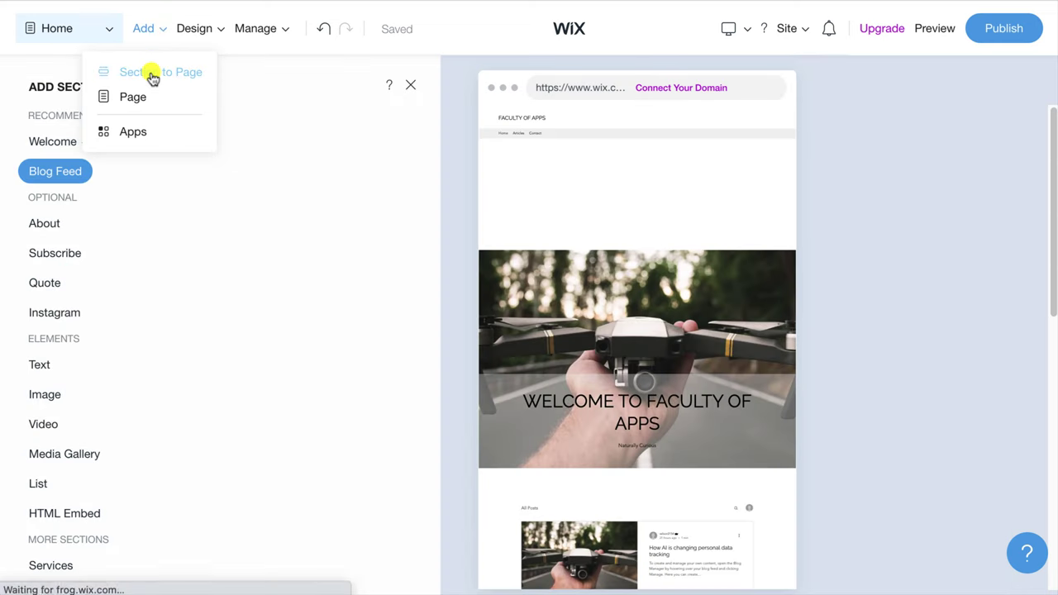
{"action": "left_click", "coordinate": [48, 224]}
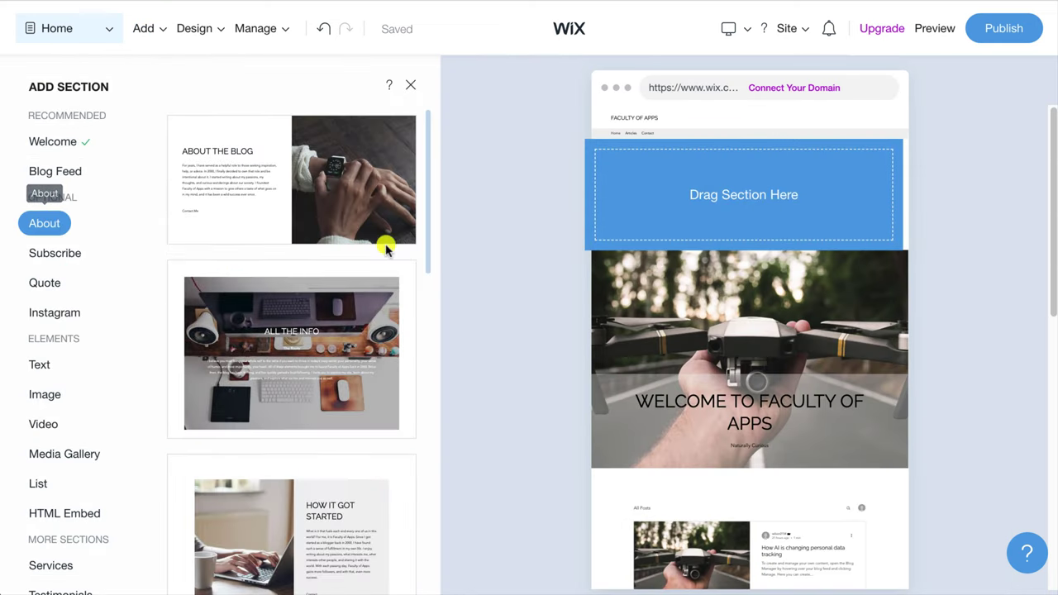
{"action": "left_click_drag", "start_coordinate": [427, 229], "coordinate": [432, 406]}
{"action": "mouse_move", "coordinate": [314, 326]}
{"action": "left_click_drag", "start_coordinate": [314, 327], "coordinate": [838, 338]}
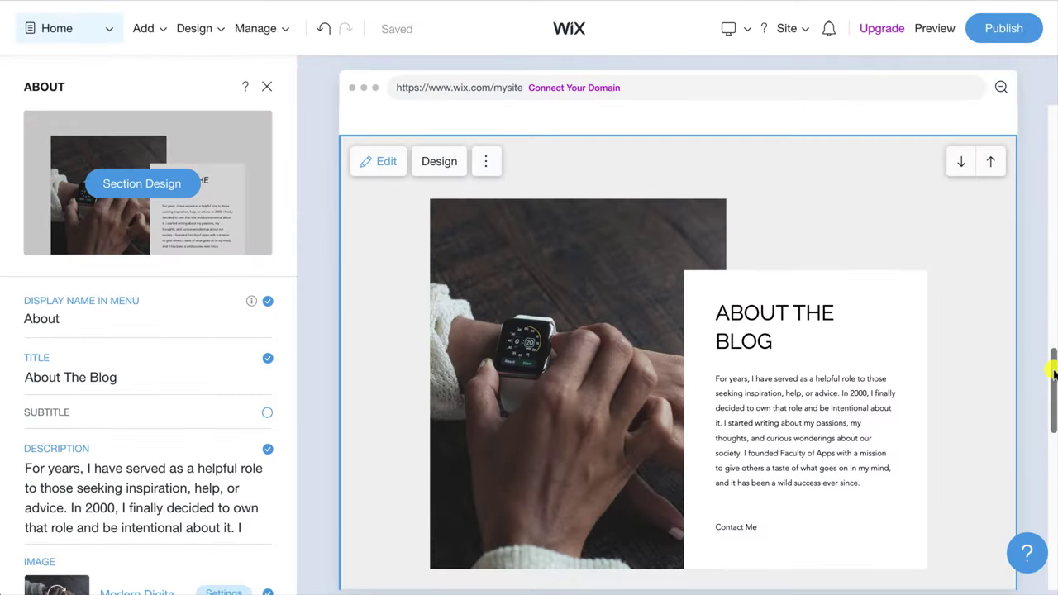
{"action": "mouse_move", "coordinate": [1054, 376]}
{"action": "left_mouse_down"}
{"action": "mouse_move", "coordinate": [1051, 165]}
{"action": "mouse_move", "coordinate": [1054, 378]}
{"action": "left_mouse_up"}
{"action": "left_click", "coordinate": [484, 144]}
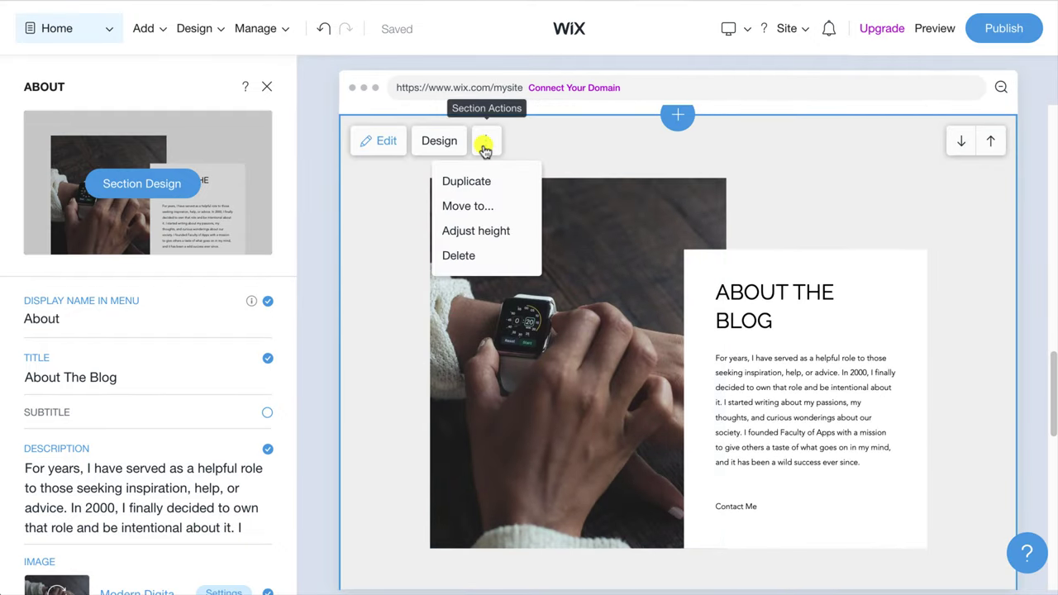
{"action": "left_click", "coordinate": [459, 255]}
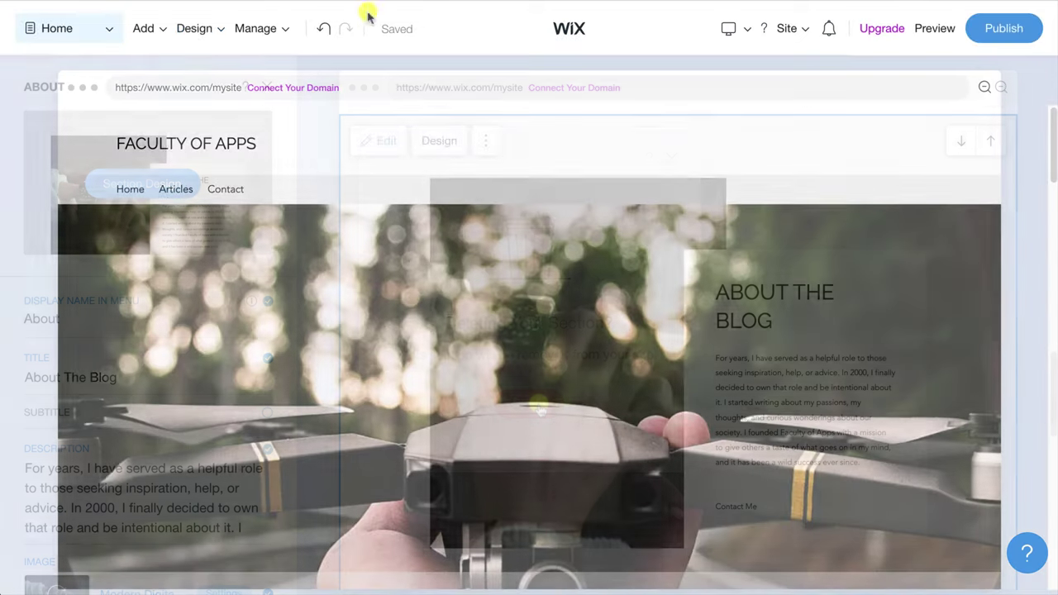
{"action": "left_click", "coordinate": [147, 28]}
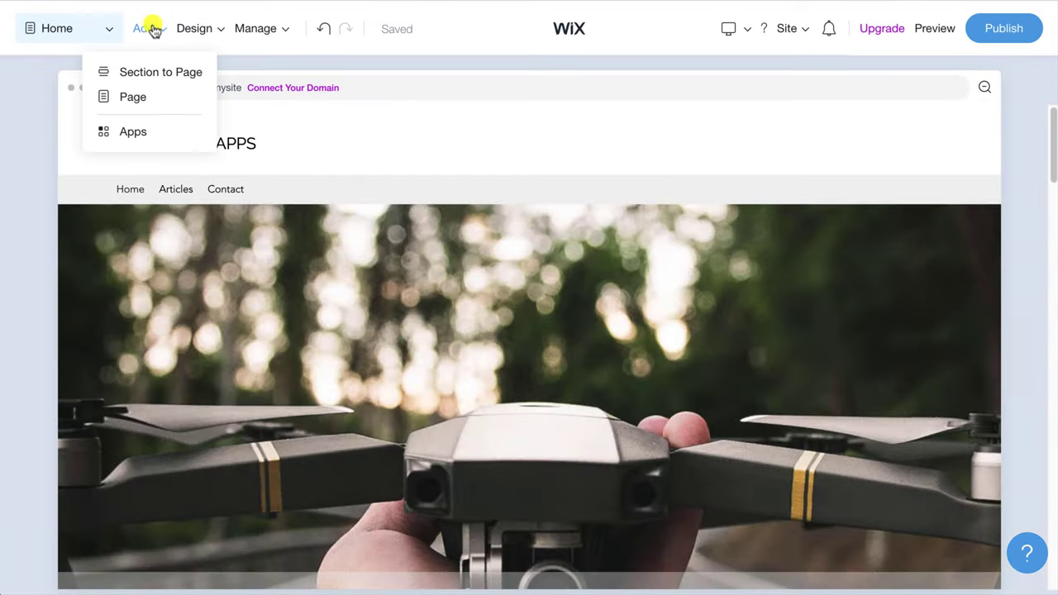
Add the About the Blog page to the site and continue past the congratulations.
{"action": "left_click", "coordinate": [130, 98]}
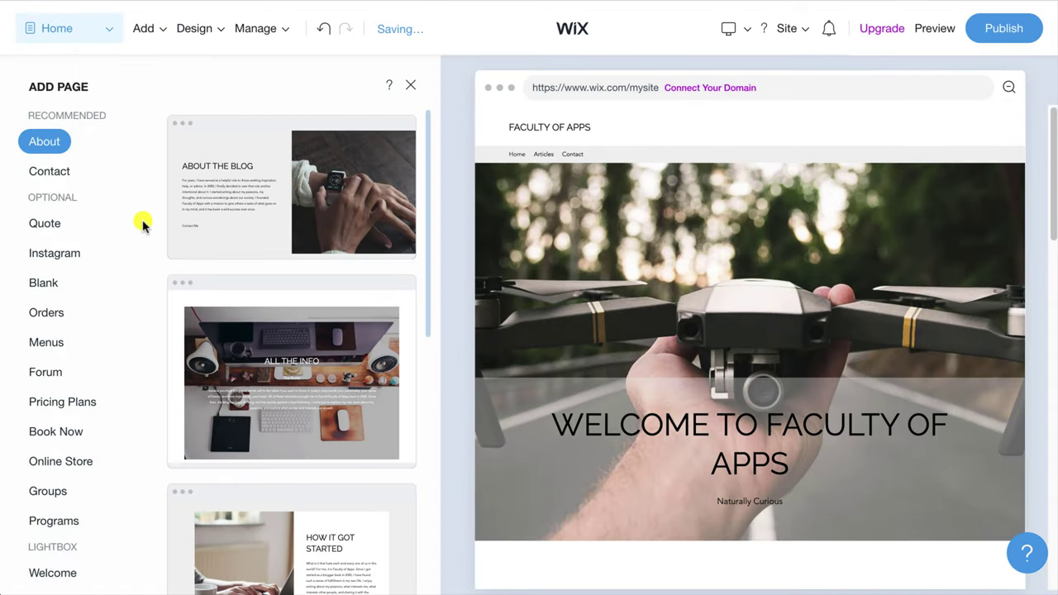
{"action": "mouse_move", "coordinate": [300, 205]}
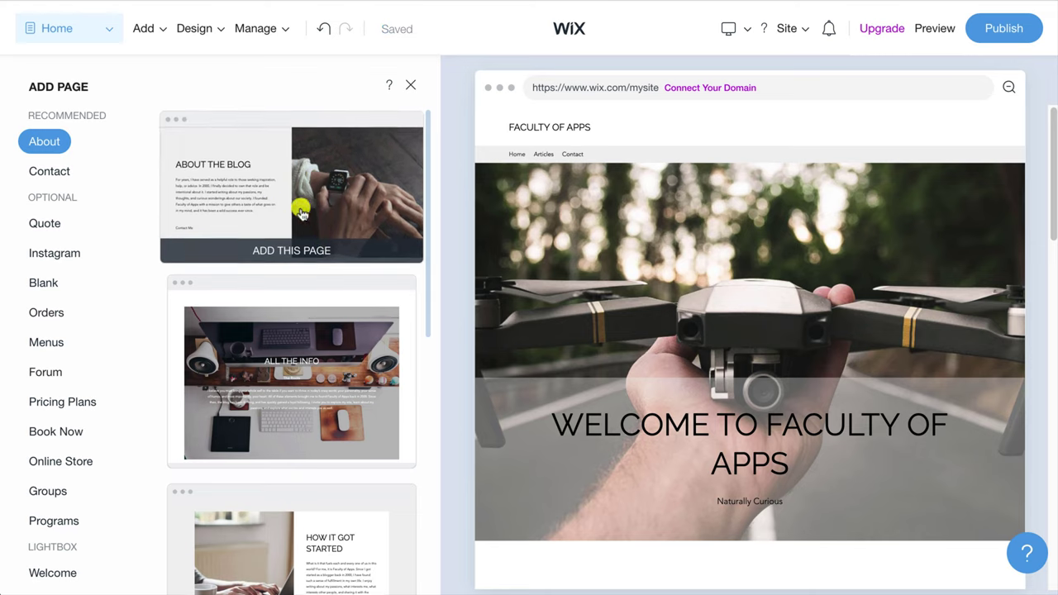
{"action": "left_click", "coordinate": [261, 190]}
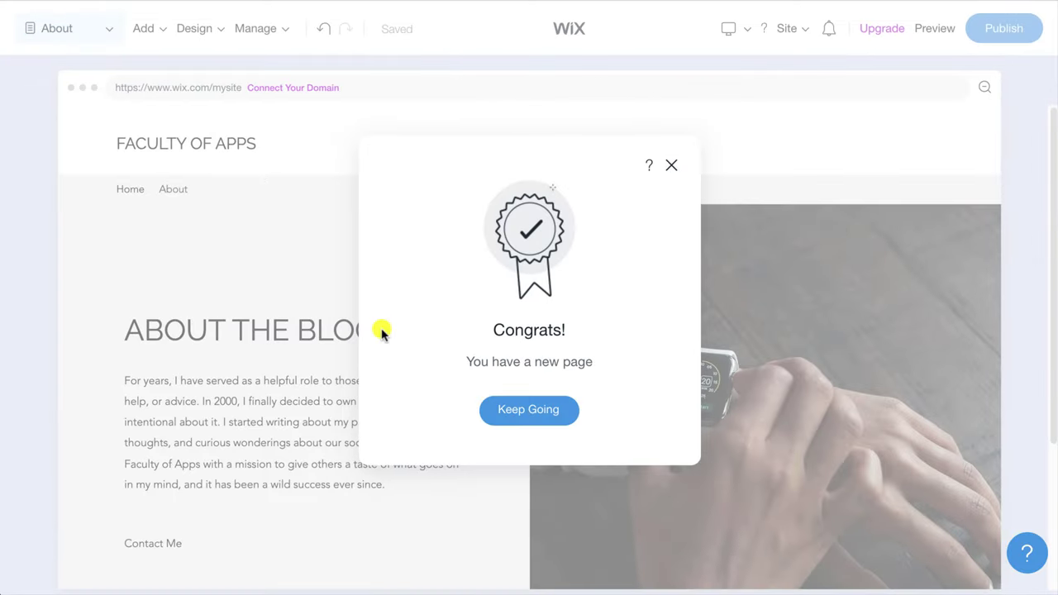
{"action": "left_click", "coordinate": [519, 418]}
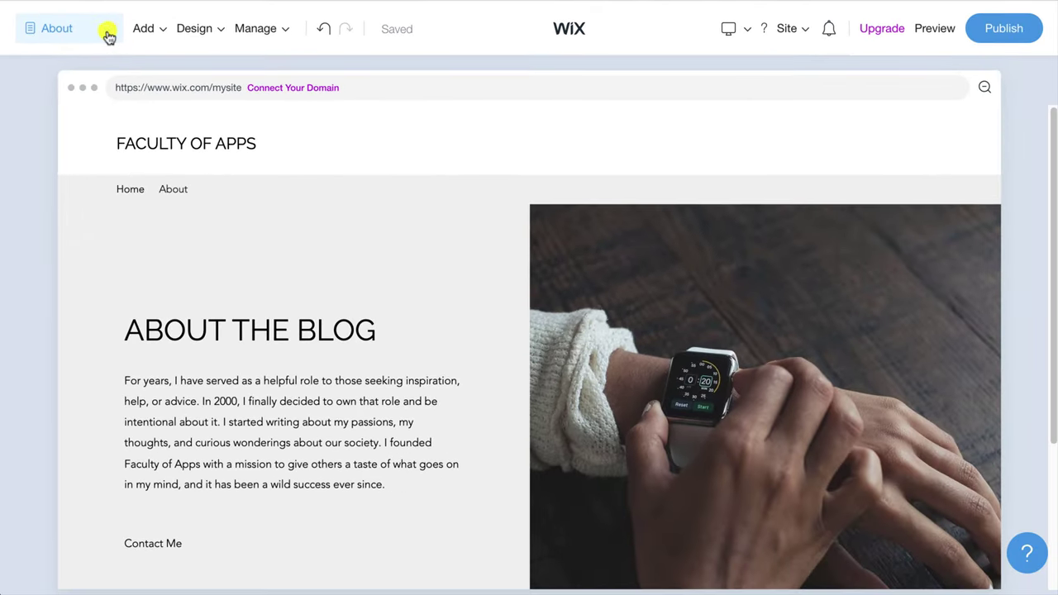
Delete the About page and place the About the Blog section below the home hero.
{"action": "left_click", "coordinate": [109, 35]}
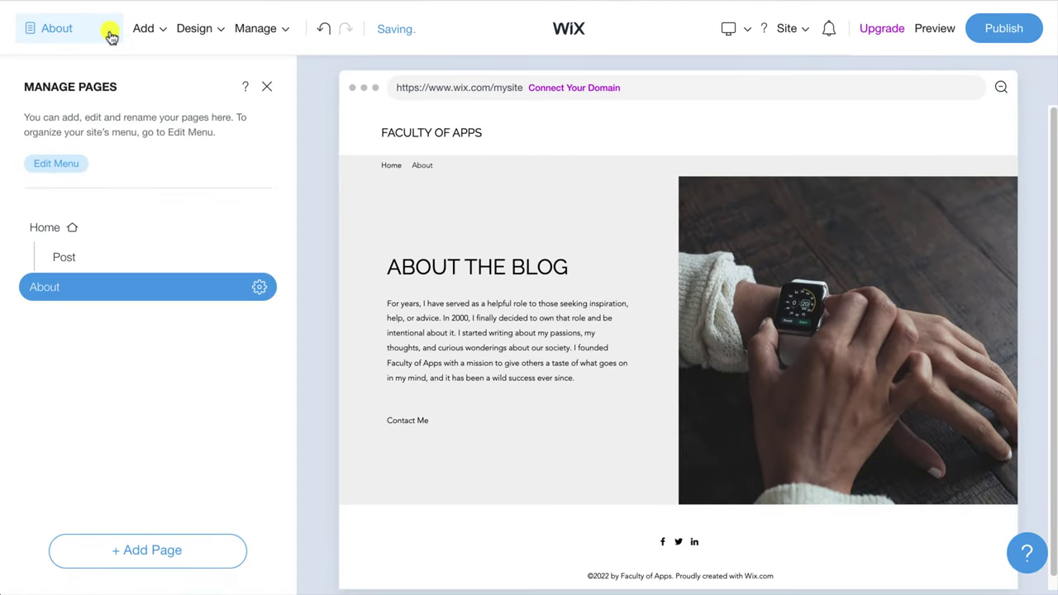
{"action": "left_click", "coordinate": [46, 228]}
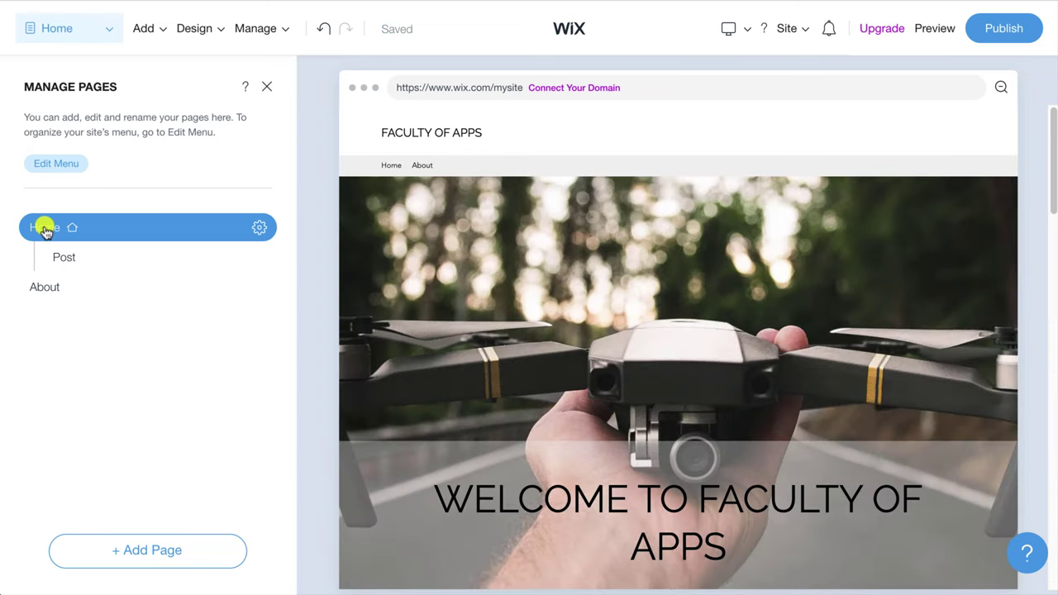
{"action": "left_click", "coordinate": [260, 288]}
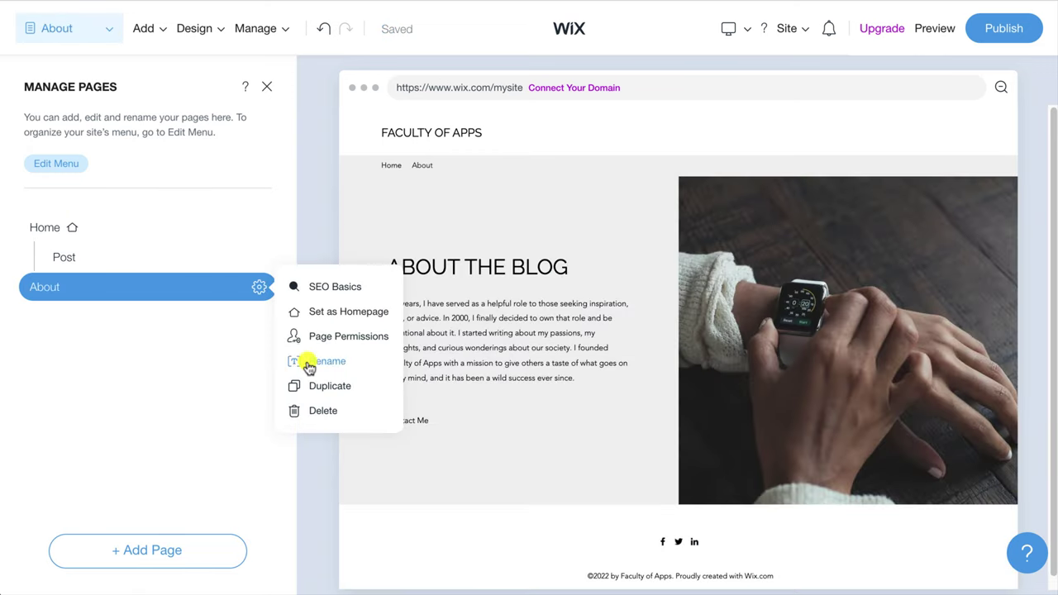
{"action": "left_click", "coordinate": [318, 413]}
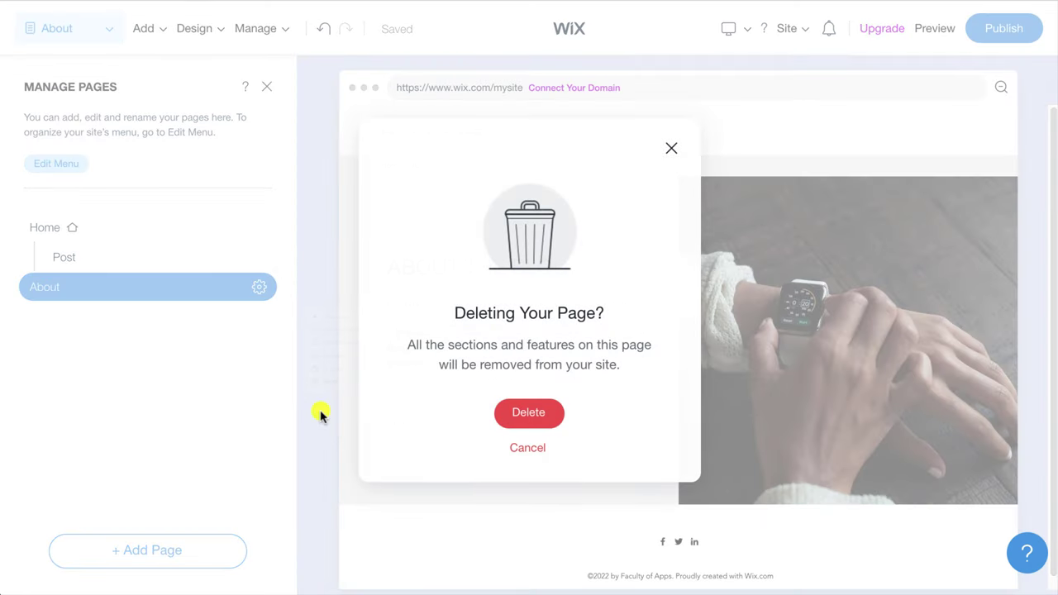
{"action": "left_click", "coordinate": [529, 413]}
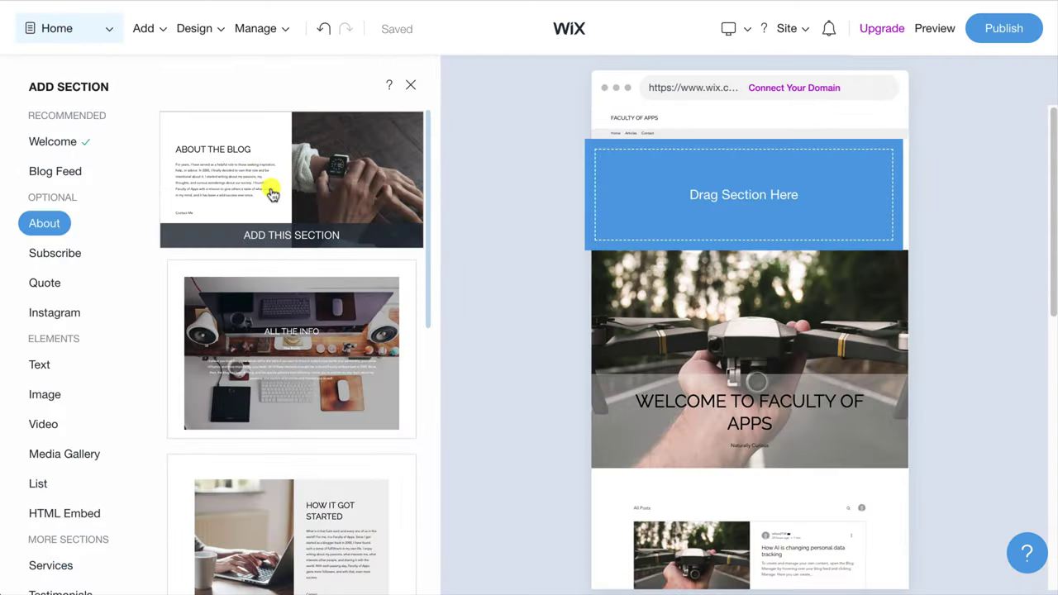
{"action": "mouse_move", "coordinate": [273, 193]}
{"action": "left_mouse_down"}
{"action": "mouse_move", "coordinate": [306, 323]}
{"action": "mouse_move", "coordinate": [703, 460]}
{"action": "mouse_move", "coordinate": [786, 538]}
{"action": "mouse_move", "coordinate": [798, 578]}
{"action": "mouse_move", "coordinate": [781, 157]}
{"action": "left_mouse_up"}
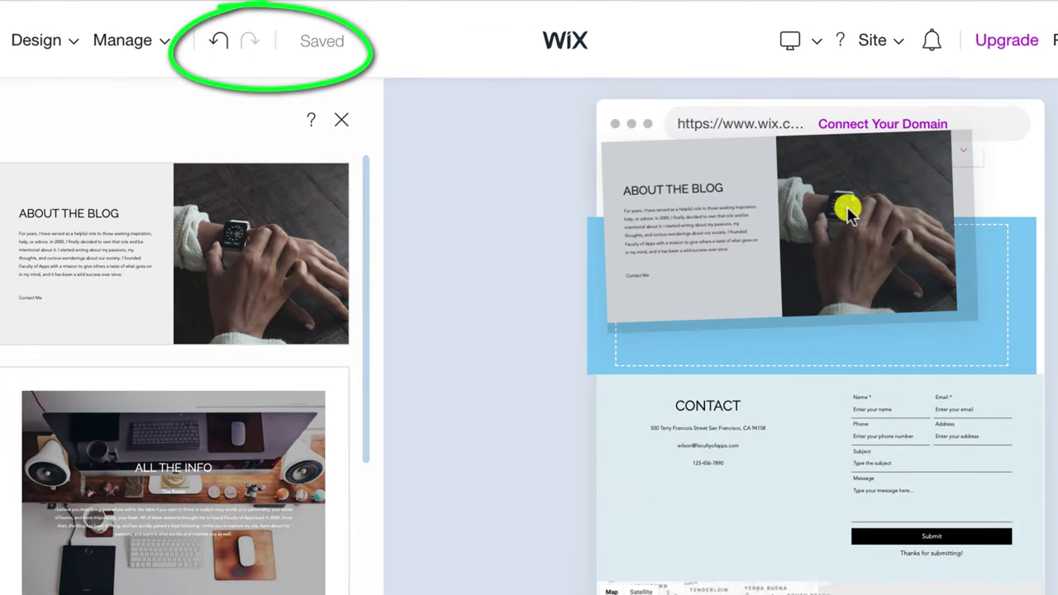
{"action": "left_click_drag", "start_coordinate": [849, 213], "coordinate": [915, 271]}
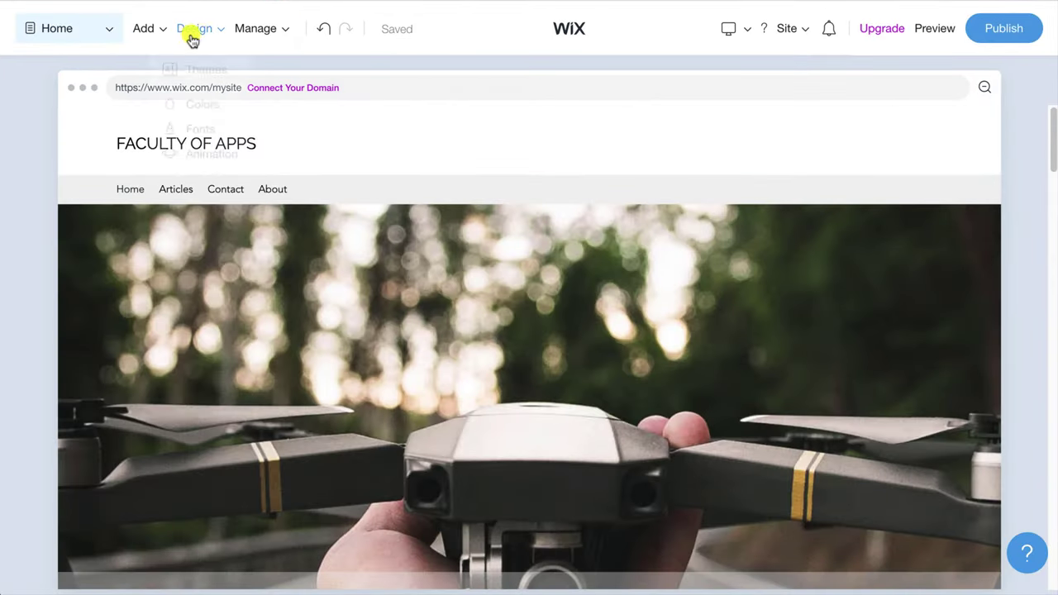
Browse the site themes, pick a colour palette with a dark navigation strip, and view Site Fonts.
{"action": "left_click", "coordinate": [206, 72]}
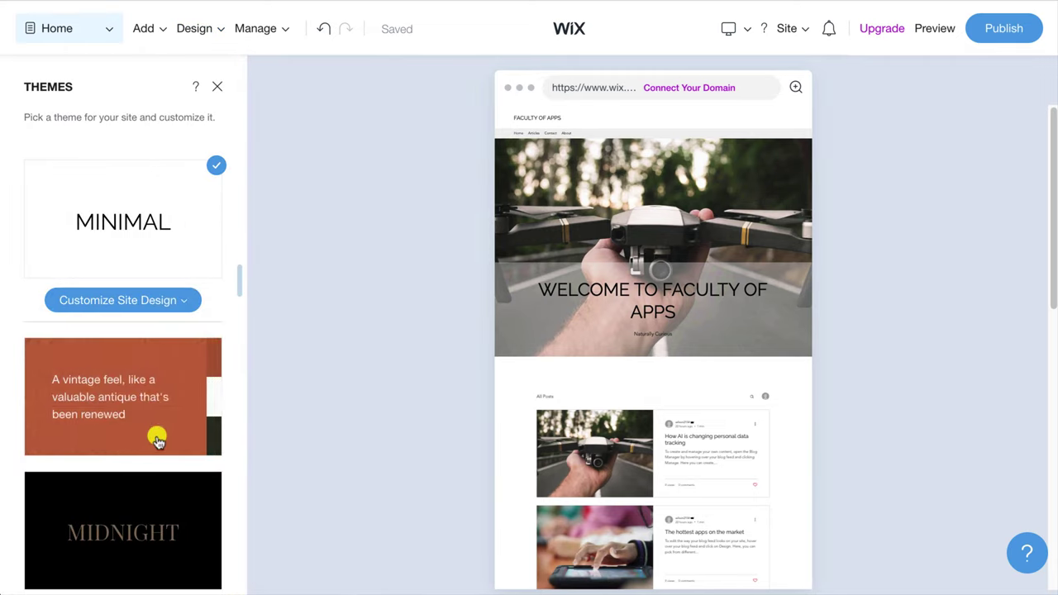
{"action": "scroll", "coordinate": [156, 429], "scroll_direction": "up", "scroll_amount": 10}
{"action": "left_click_drag", "start_coordinate": [239, 163], "coordinate": [234, 95]}
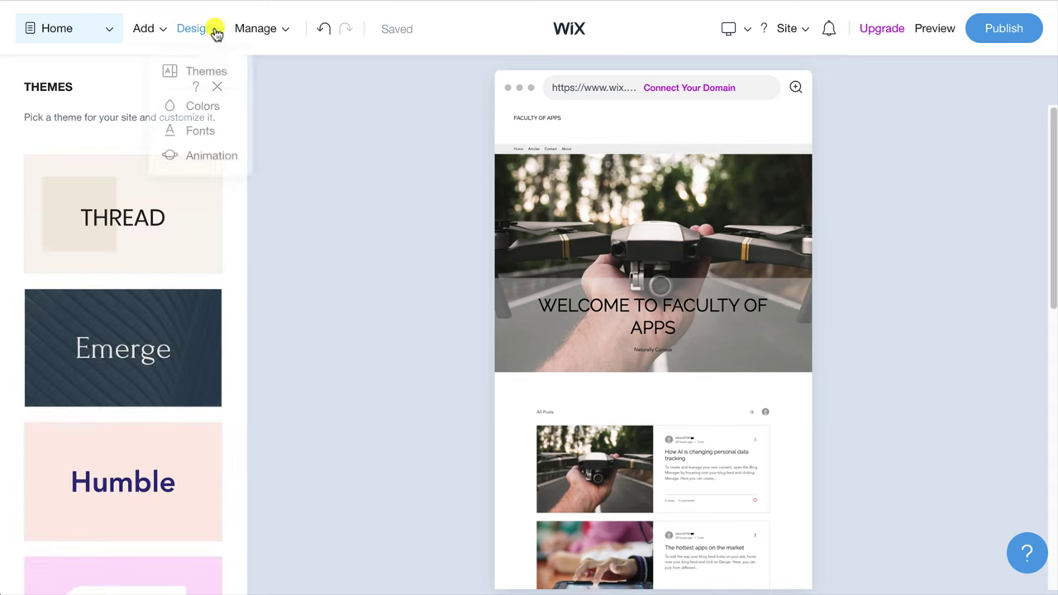
{"action": "left_click", "coordinate": [215, 112]}
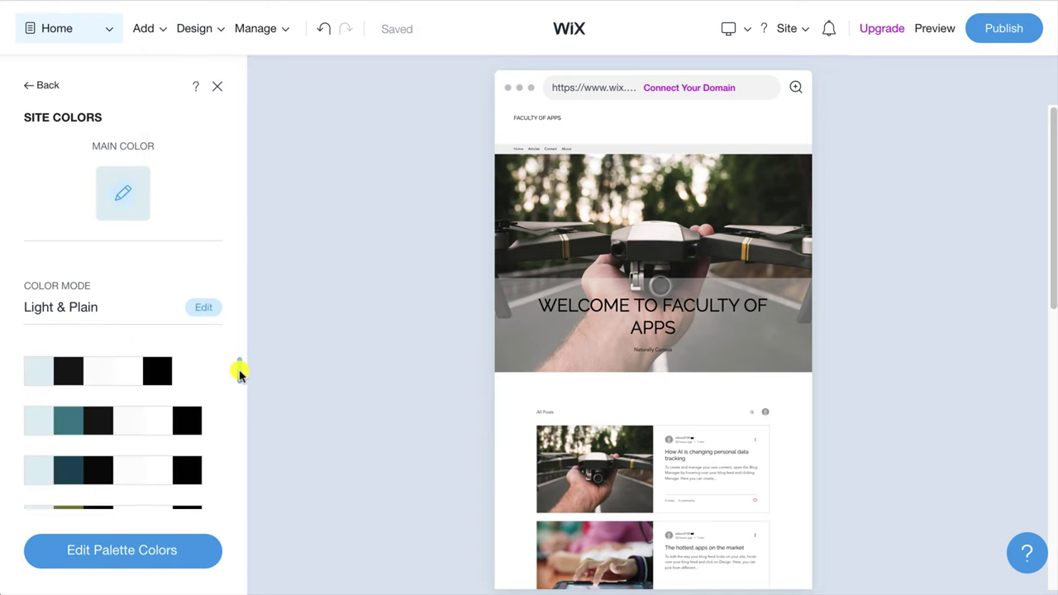
{"action": "left_click", "coordinate": [194, 28]}
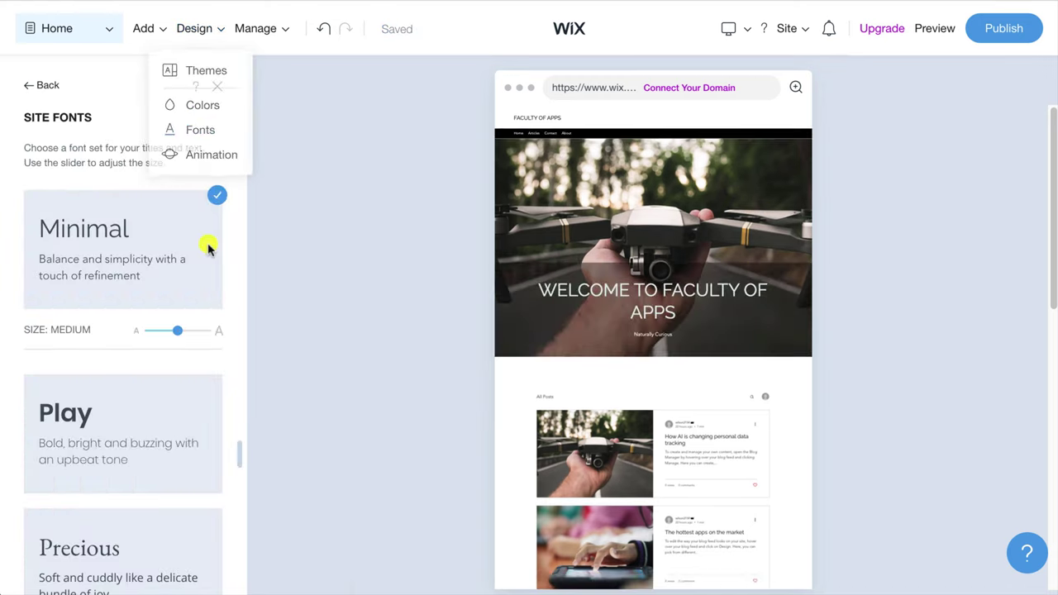